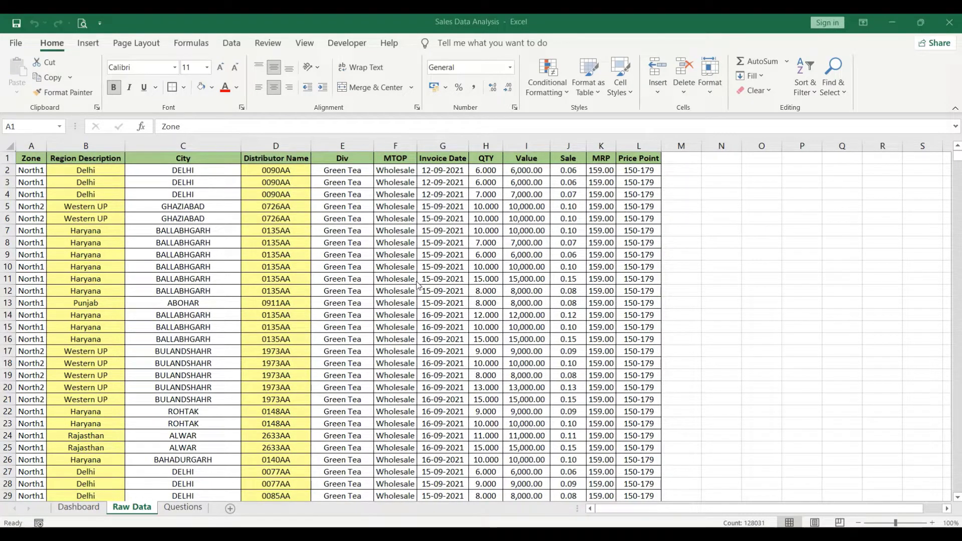
Step: Look over the Dashboard sheet, then return to Raw Data and select Wholesale cell F12
left_click(88, 508)
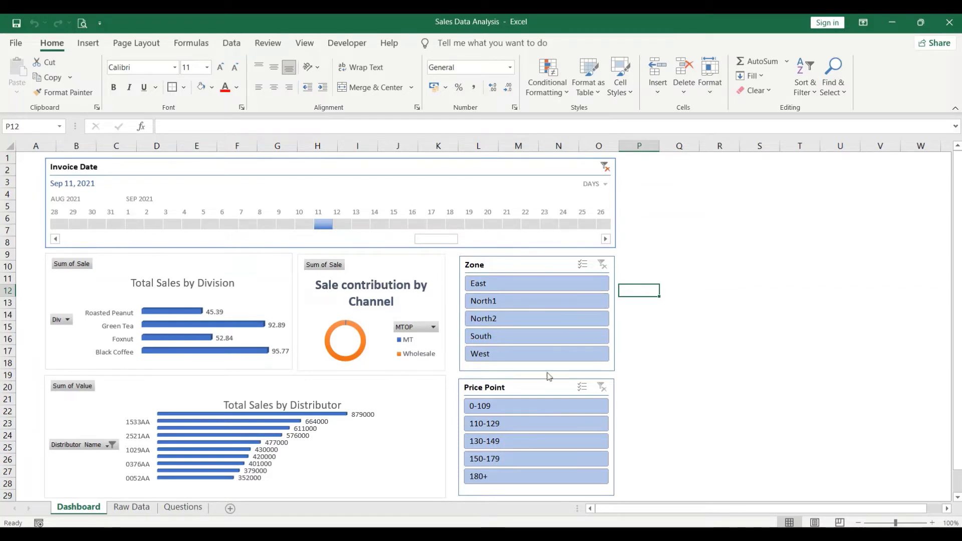
left_click(149, 507)
left_click(396, 291)
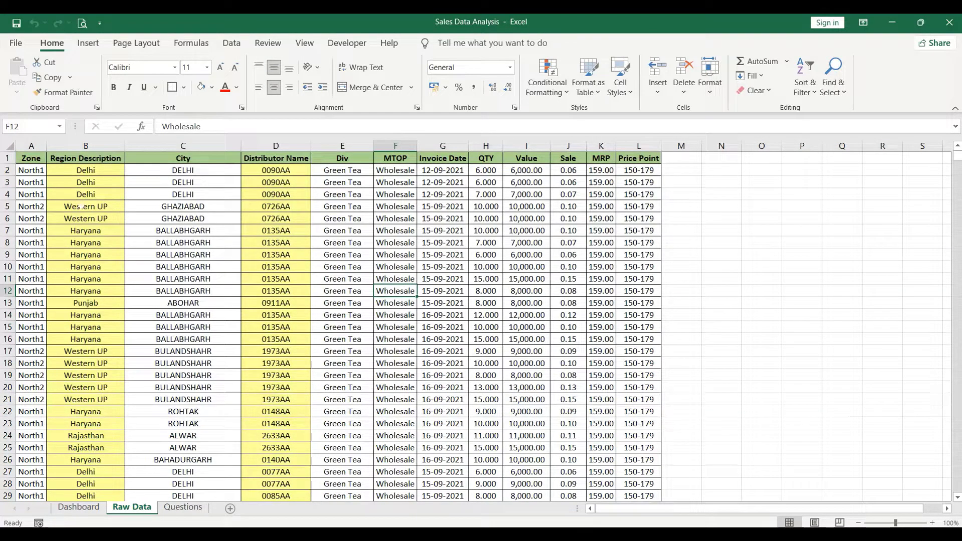
Step: Turn on filters for all Raw Data headers from A1 and inspect the Zone filter list
left_click(33, 156)
key("ctrl+shift+Down")
left_click(33, 152)
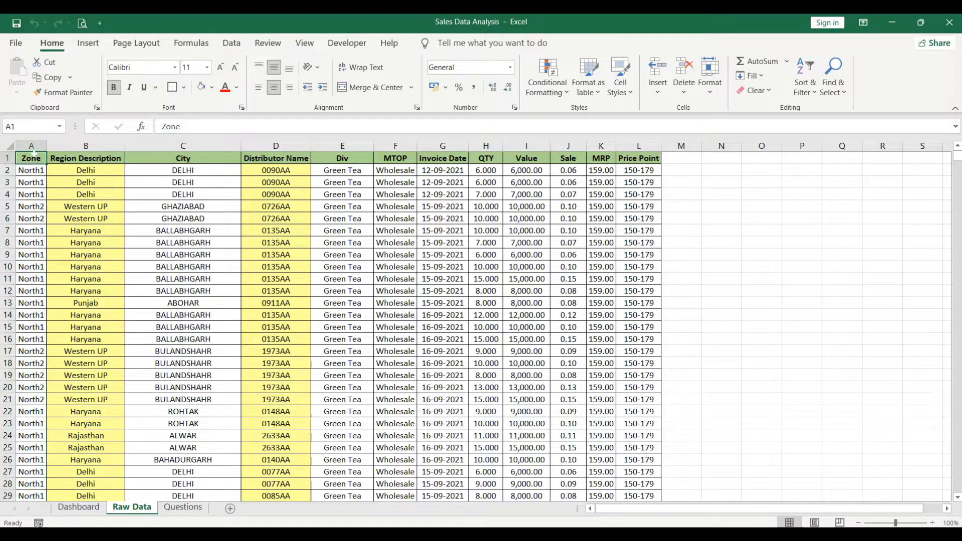
key("ctrl+shift+l")
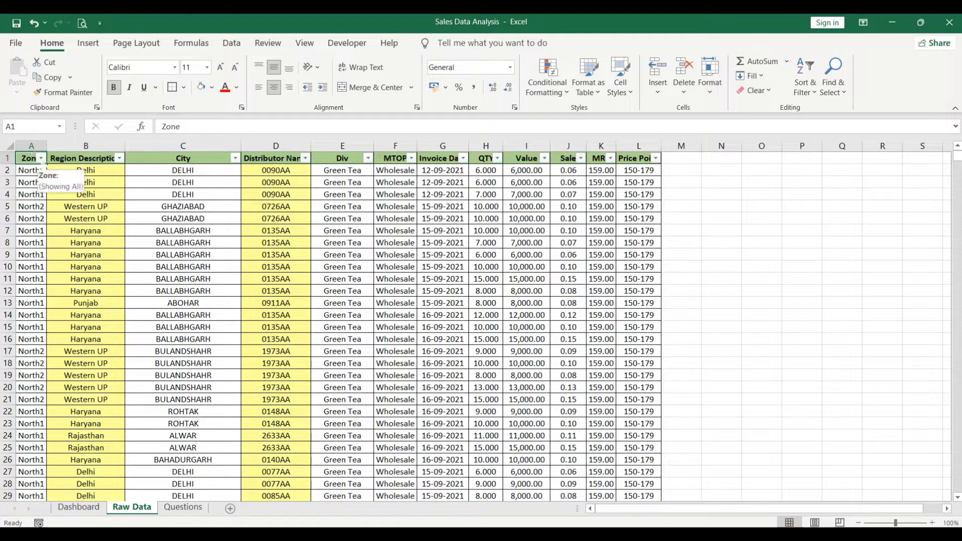
left_click(40, 157)
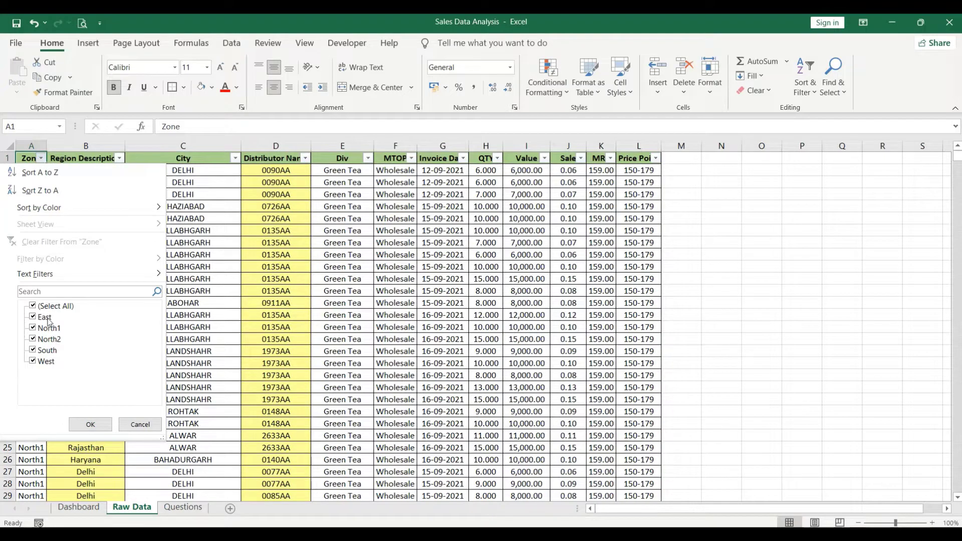
left_click(89, 424)
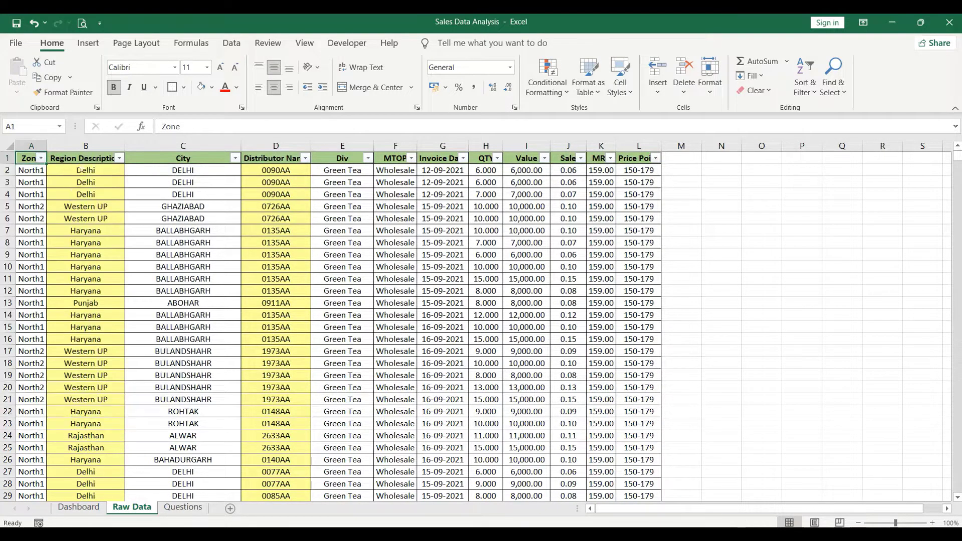
Step: Review the columns and inspect the Div and MTOP filter lists without changing them
left_click(86, 146)
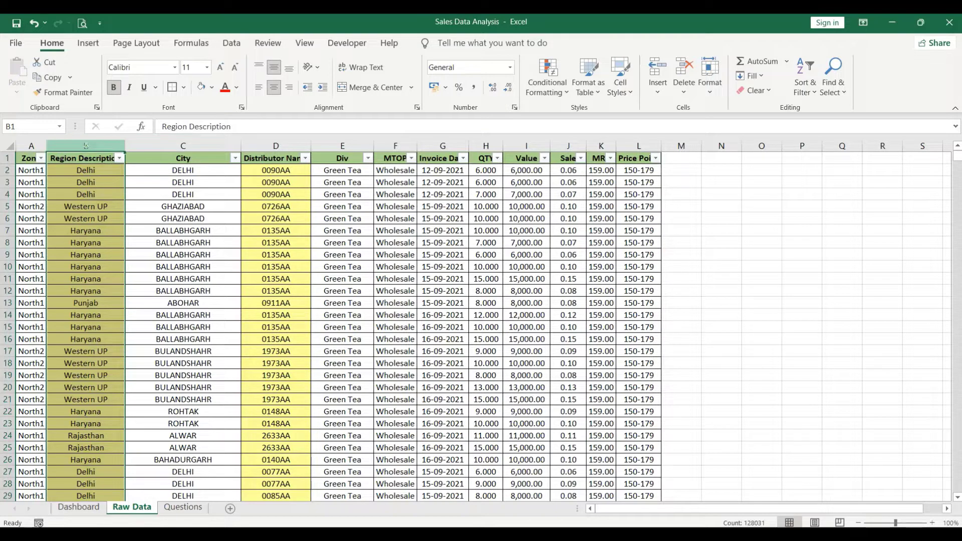
left_click(181, 143)
left_click(276, 142)
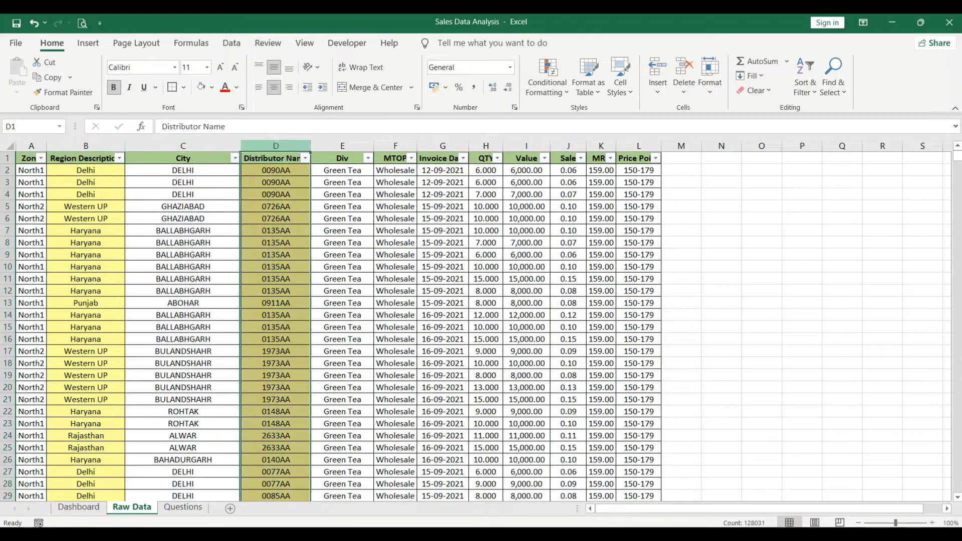
left_click(342, 144)
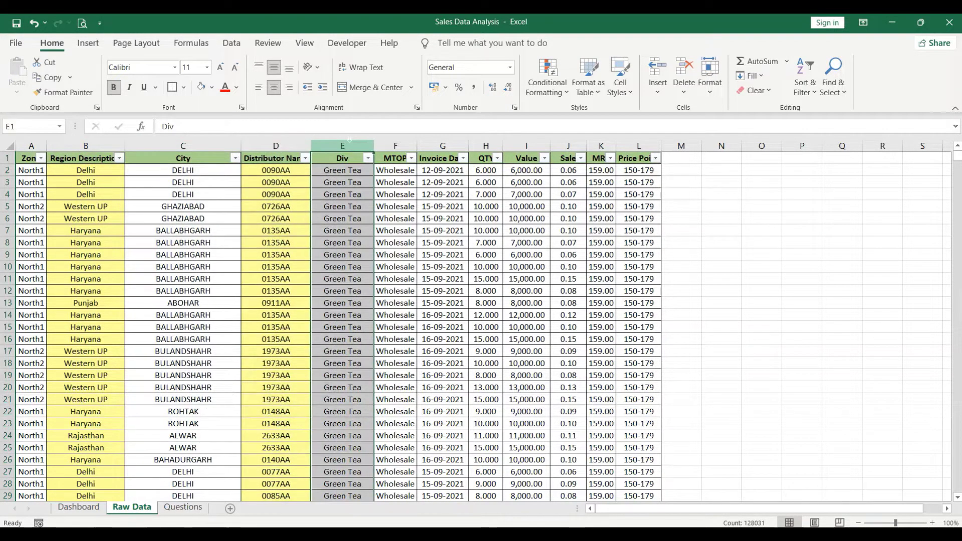
left_click(367, 159)
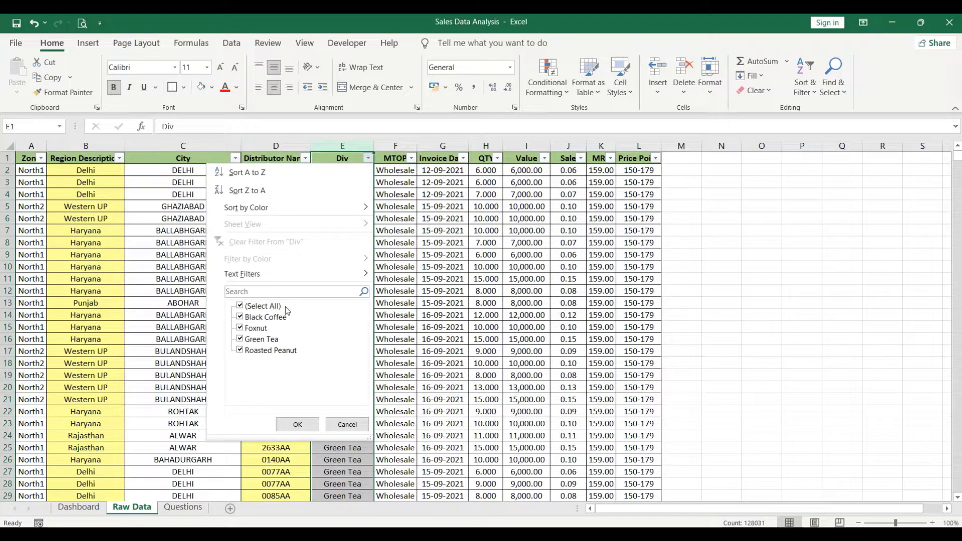
left_click(297, 424)
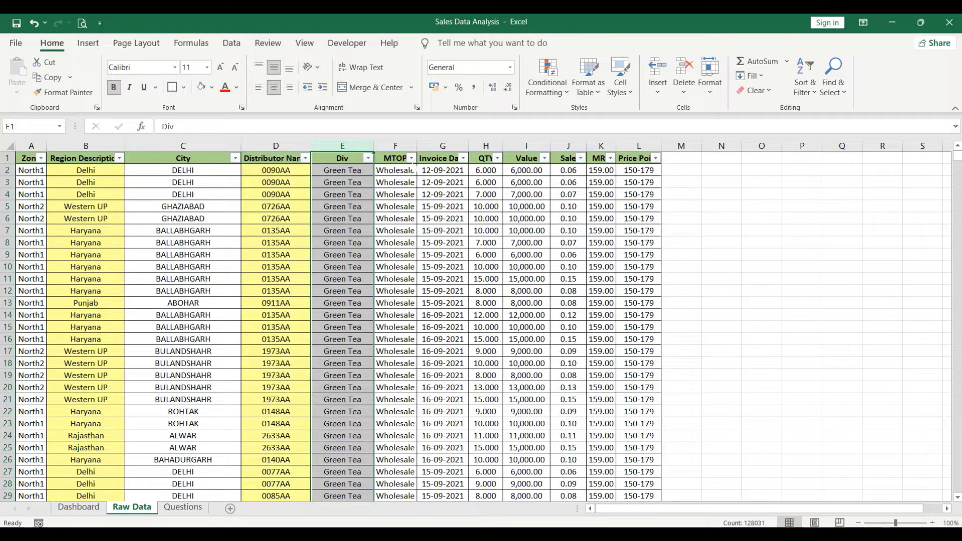
left_click(411, 158)
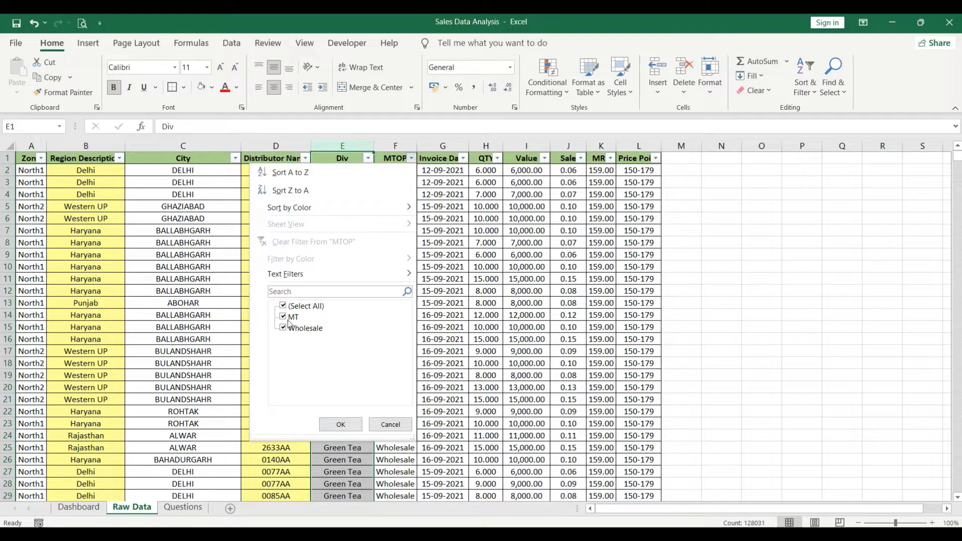
left_click(341, 424)
Step: Inspect the Invoice Date, QTY and Sale filter lists, closing each unchanged
left_click(462, 158)
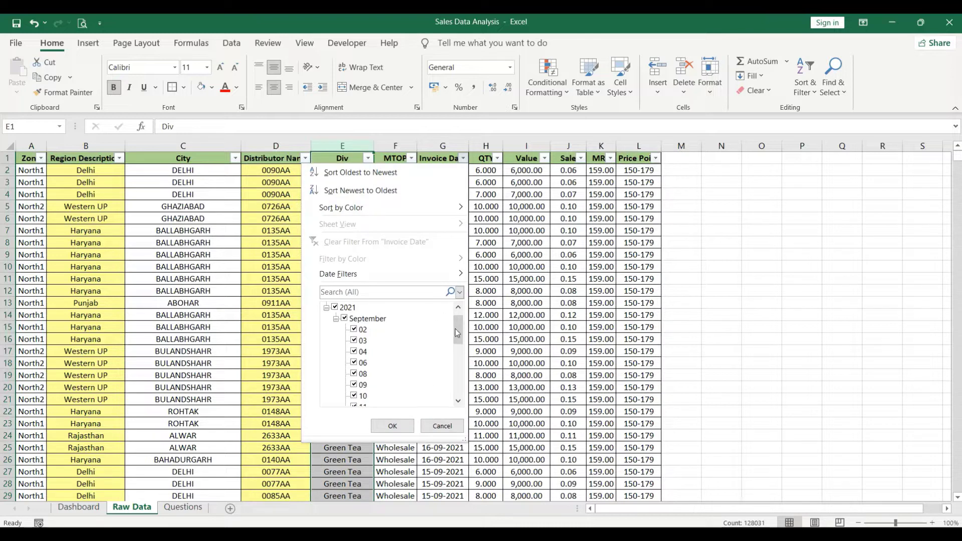
left_click_drag(455, 332, 455, 313)
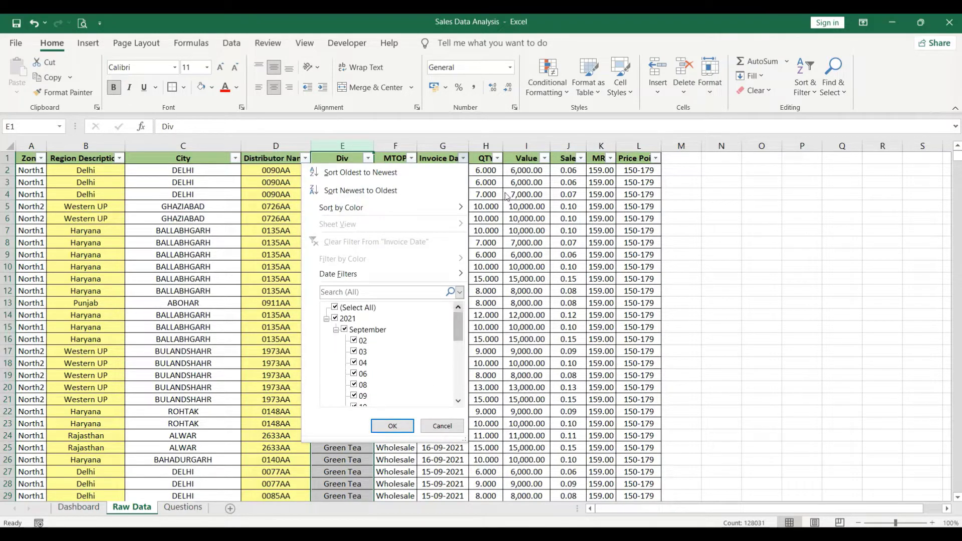
key("Escape")
left_click(497, 158)
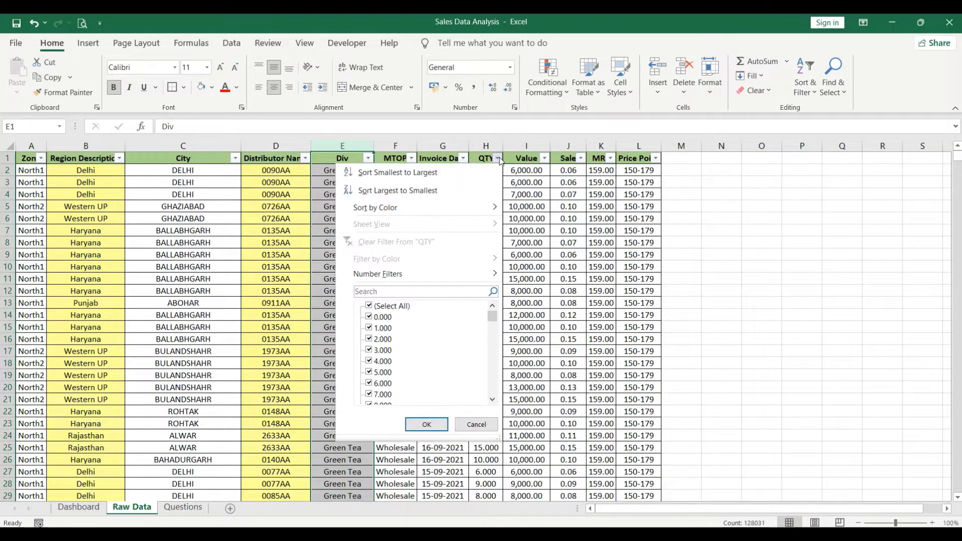
key("Escape")
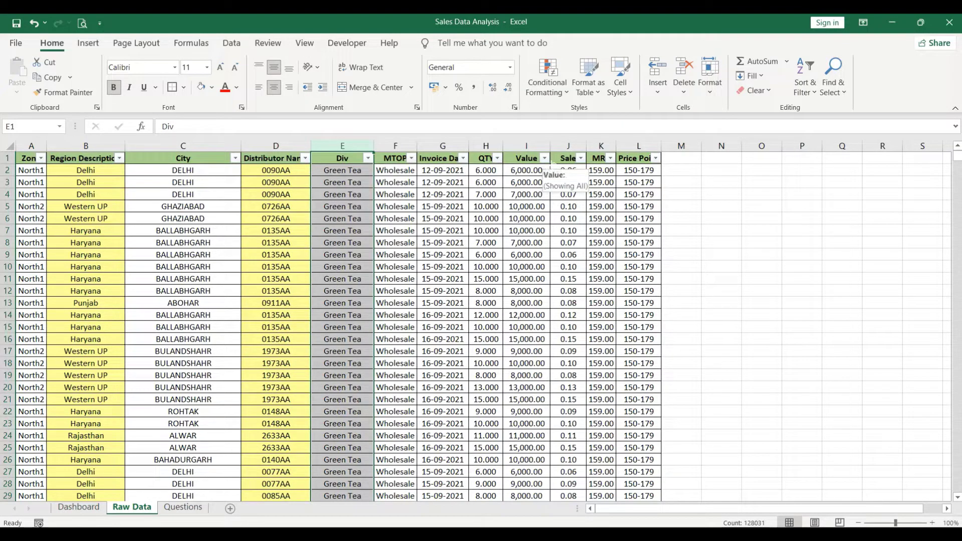
left_click(581, 158)
key("Escape")
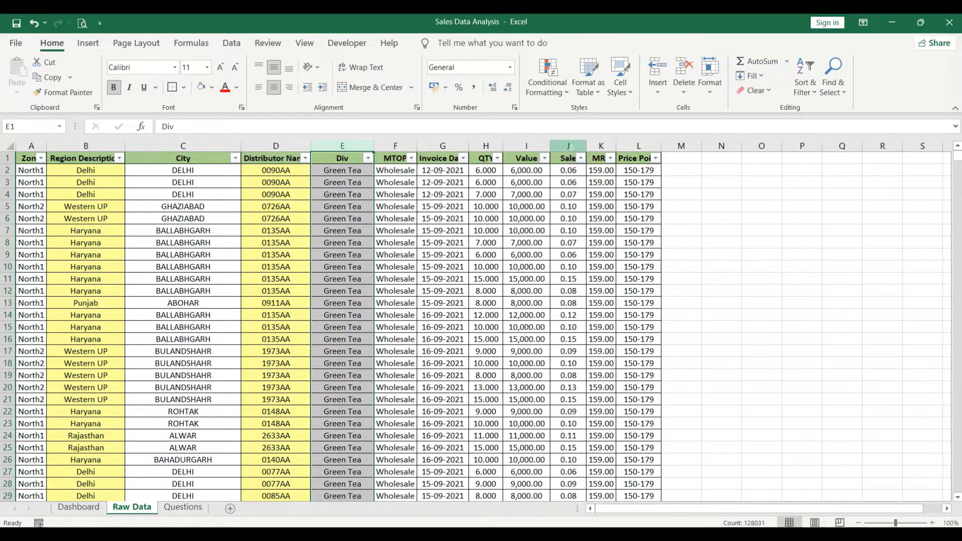
Step: Check the MRP column and the Price Point band formula in L2
left_click(570, 147)
left_click(601, 158)
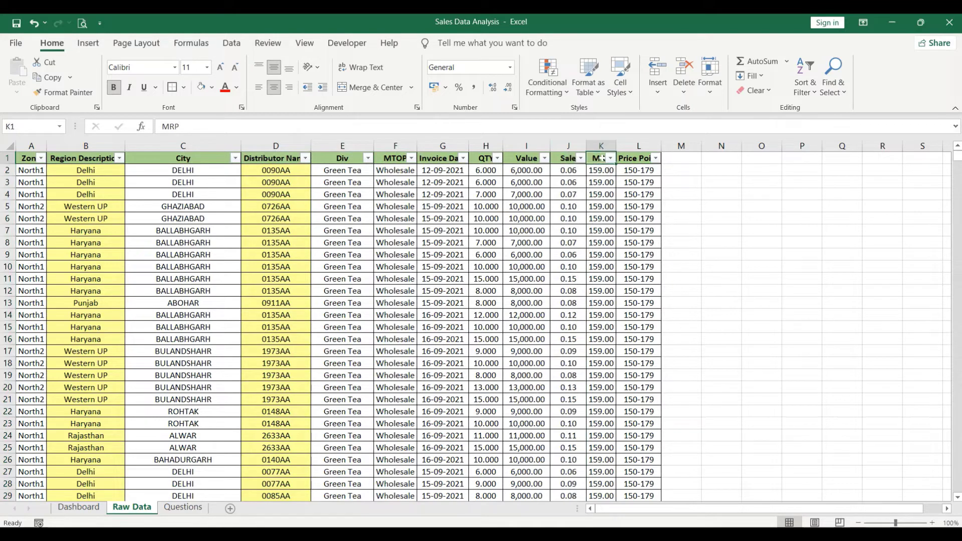
left_click(634, 158)
key("Down")
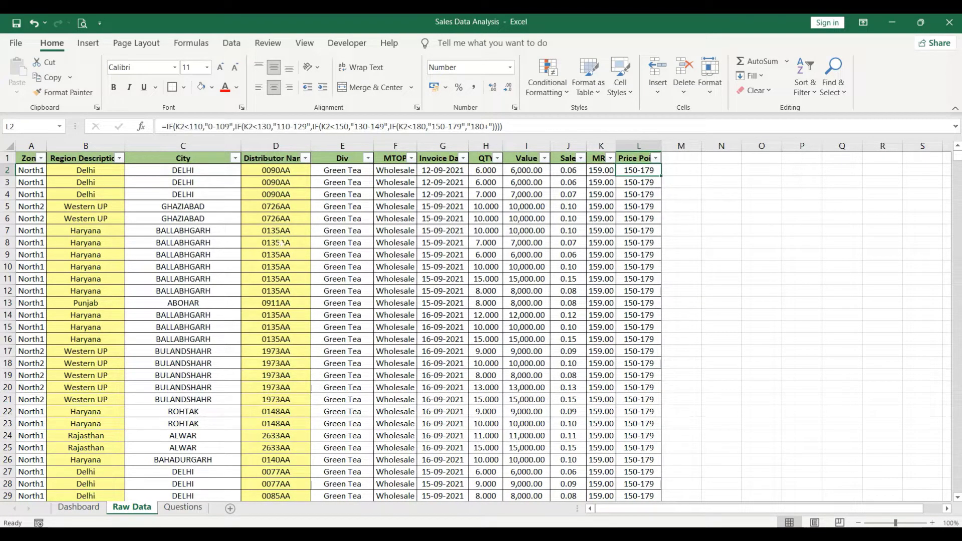
Step: Go to the Questions sheet and select the highest-sales Zone question in B3
left_click(183, 507)
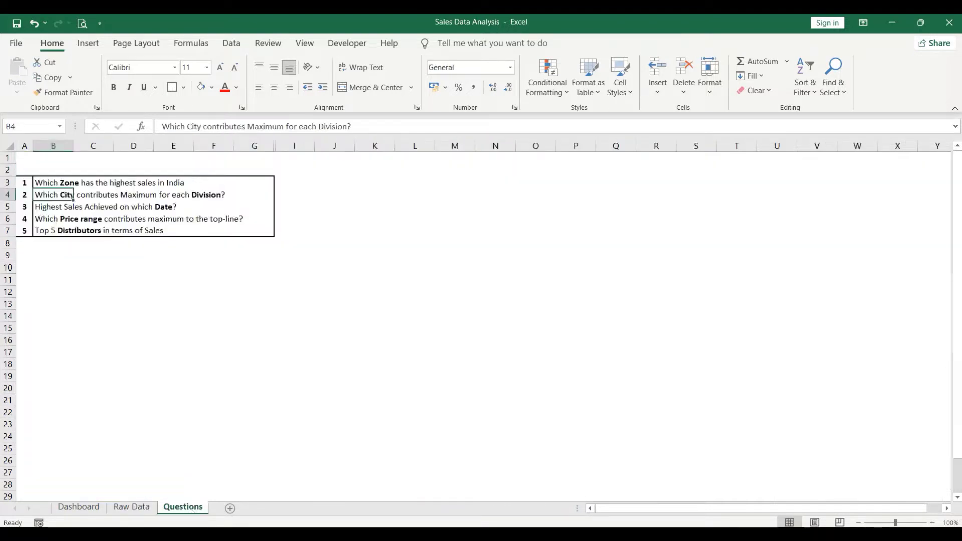
left_click(74, 183)
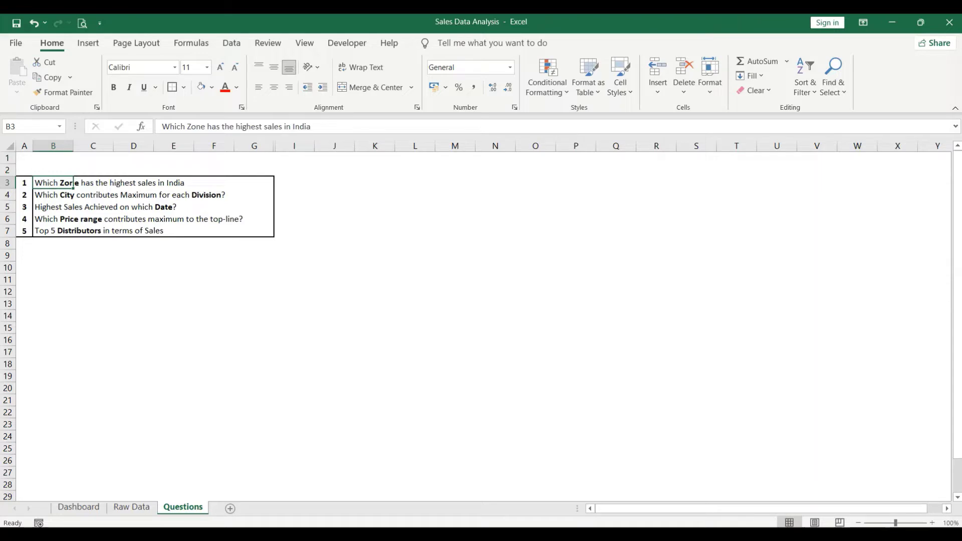
Step: Filter the Raw Data Zone column to North1 only and check the Sale column total
left_click(126, 507)
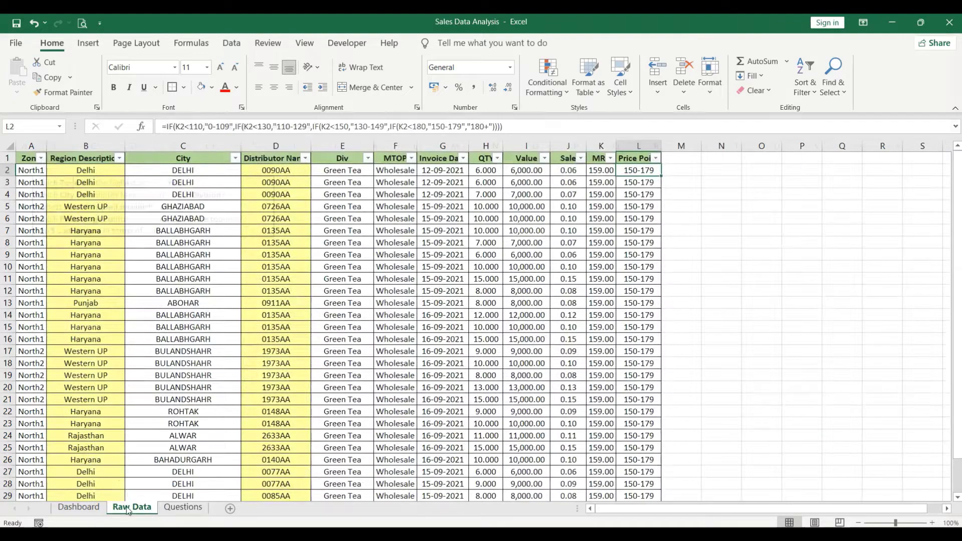
left_click(40, 158)
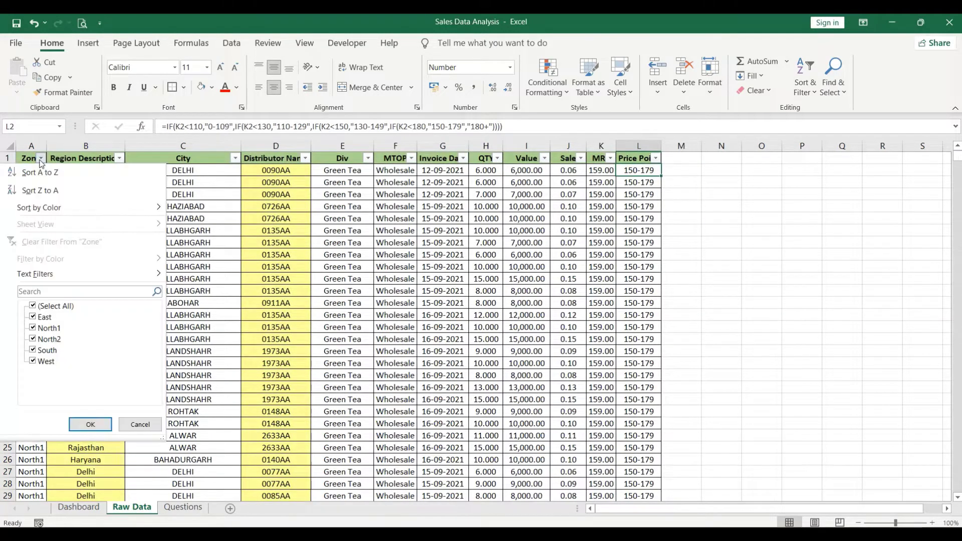
left_click(55, 305)
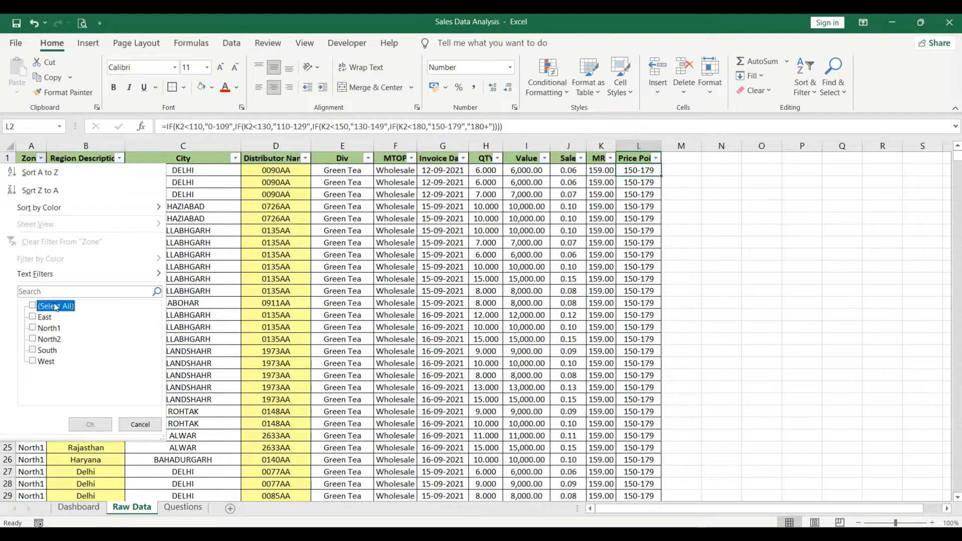
left_click(50, 329)
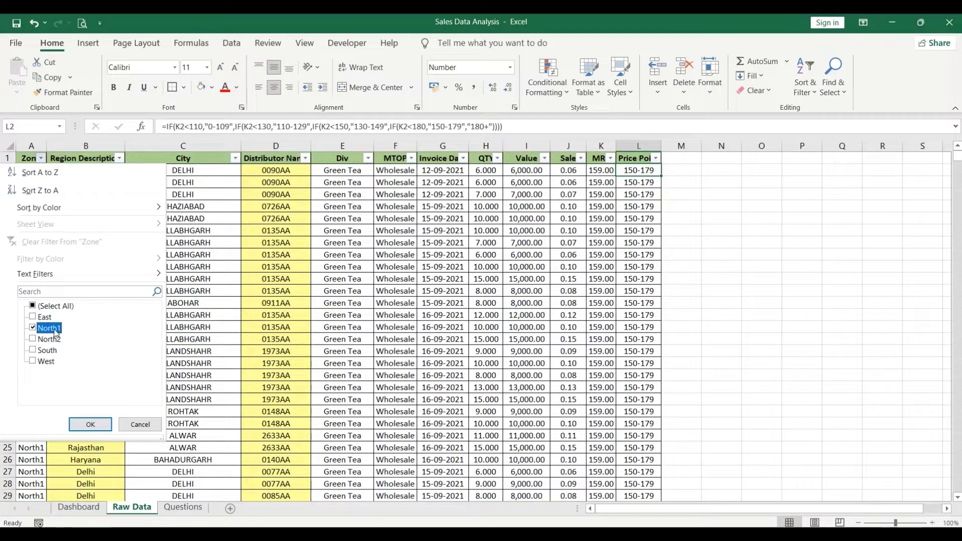
left_click(90, 424)
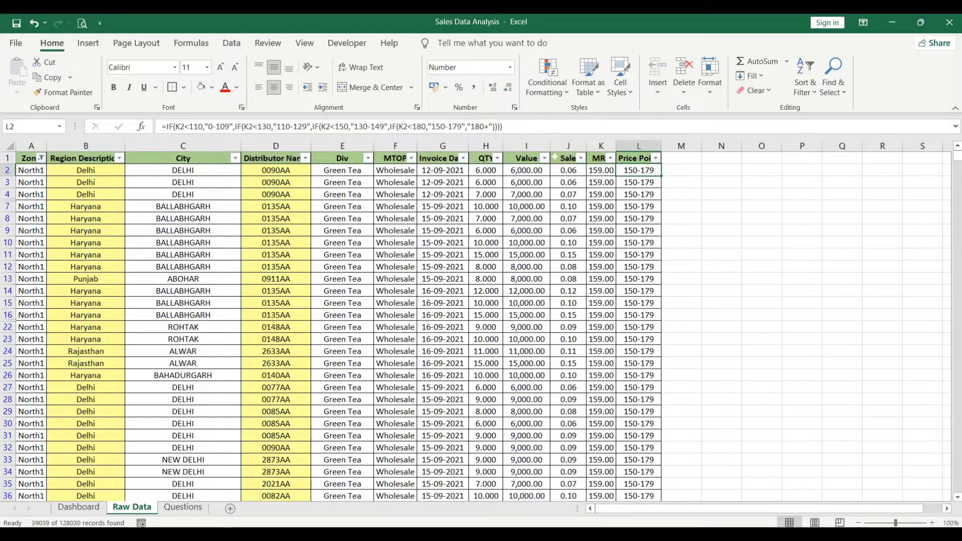
left_click(567, 145)
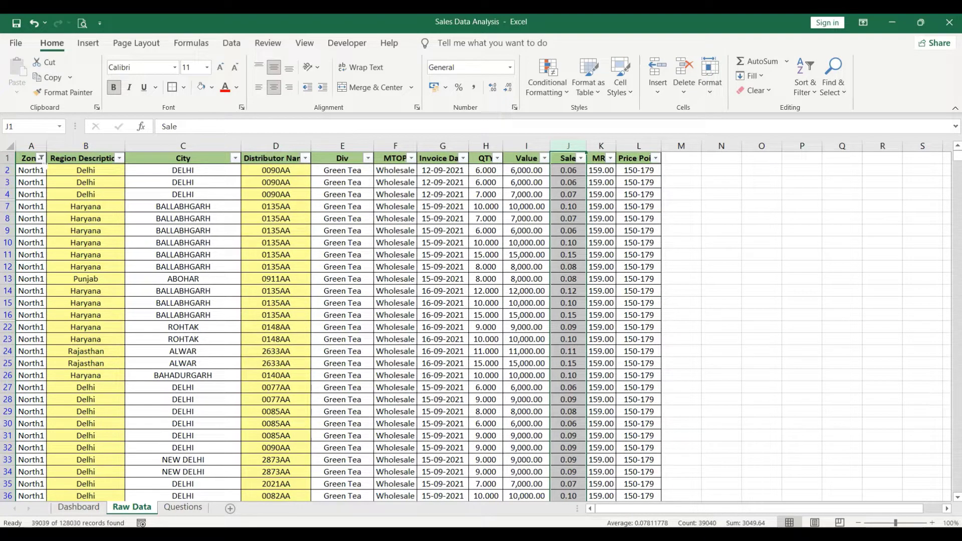
Step: Switch the Zone filter to North2, then remove all header filters with Ctrl+Shift+L
left_click(41, 158)
left_click(49, 328)
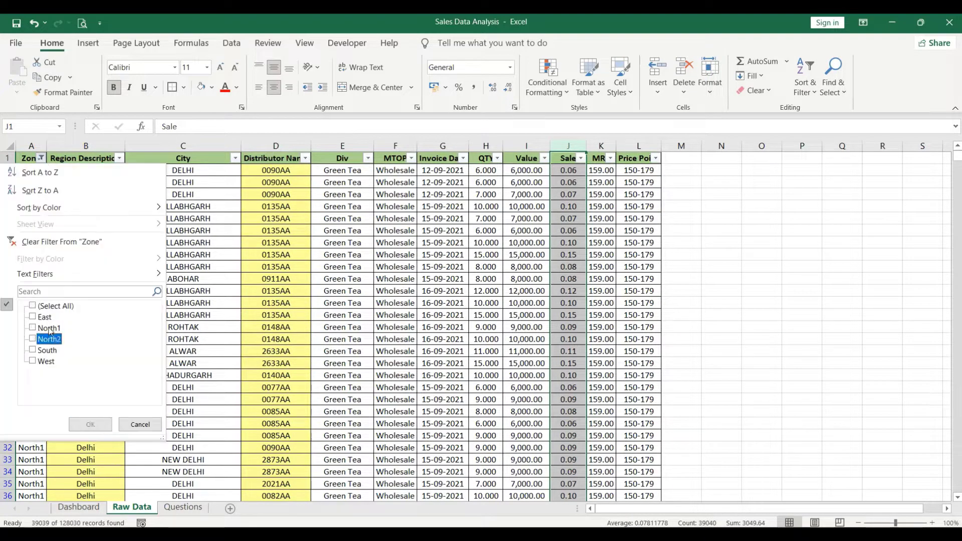
key("space")
key("Return")
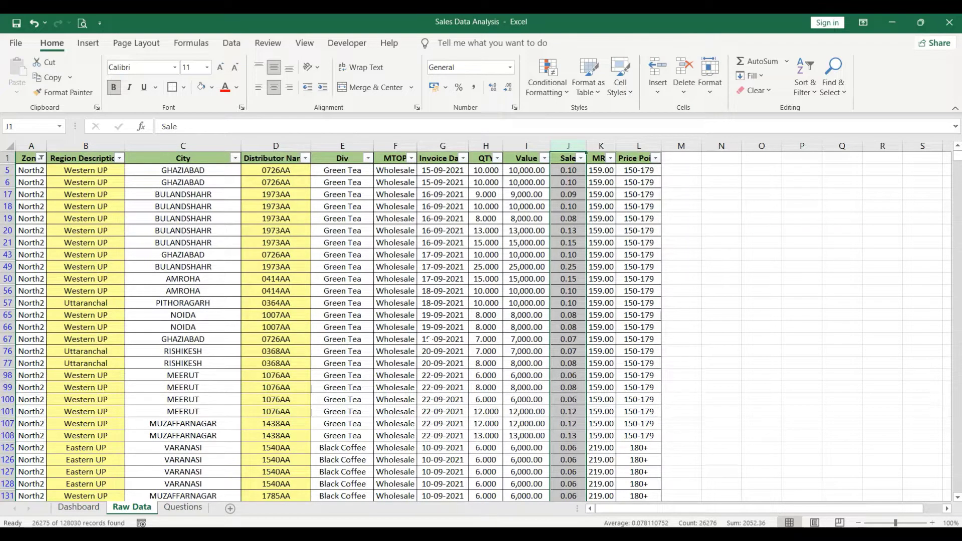
left_click(183, 170)
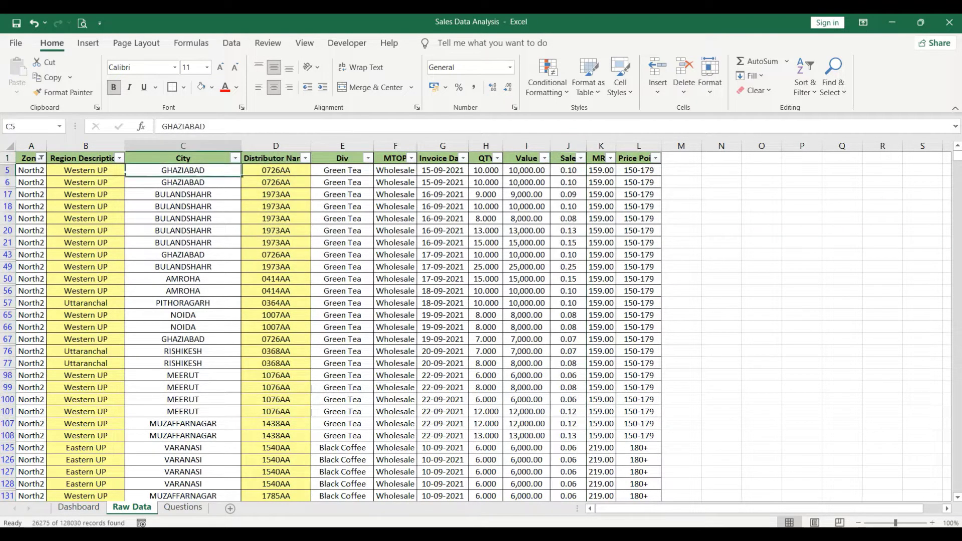
left_click(74, 161)
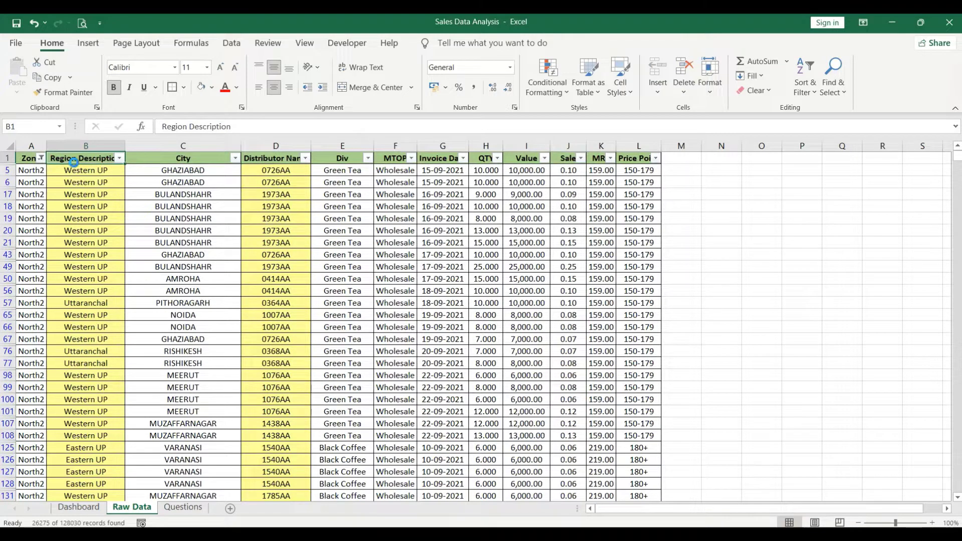
key("ctrl+shift+l")
left_click(102, 178)
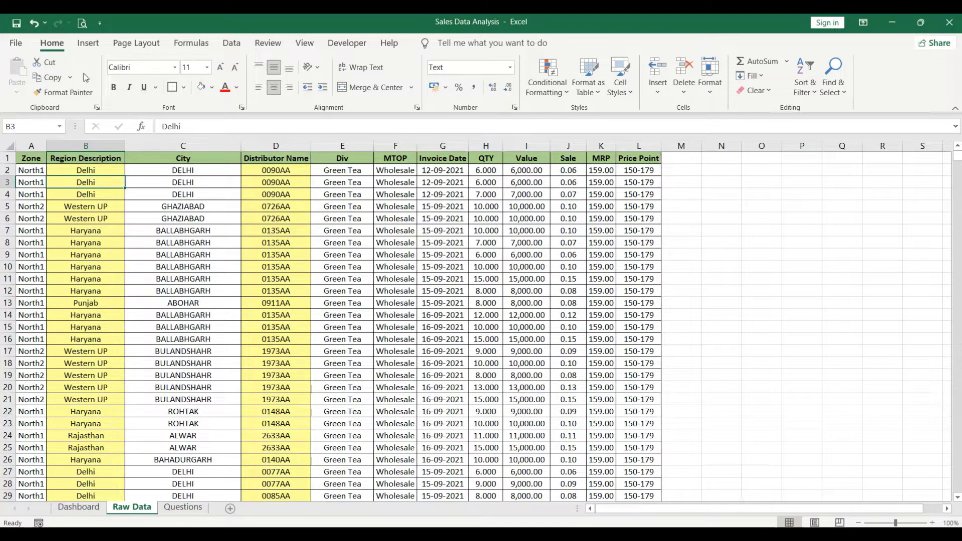
Step: Insert a pivot table from the Raw Data range on a new worksheet
left_click(88, 44)
left_click(31, 72)
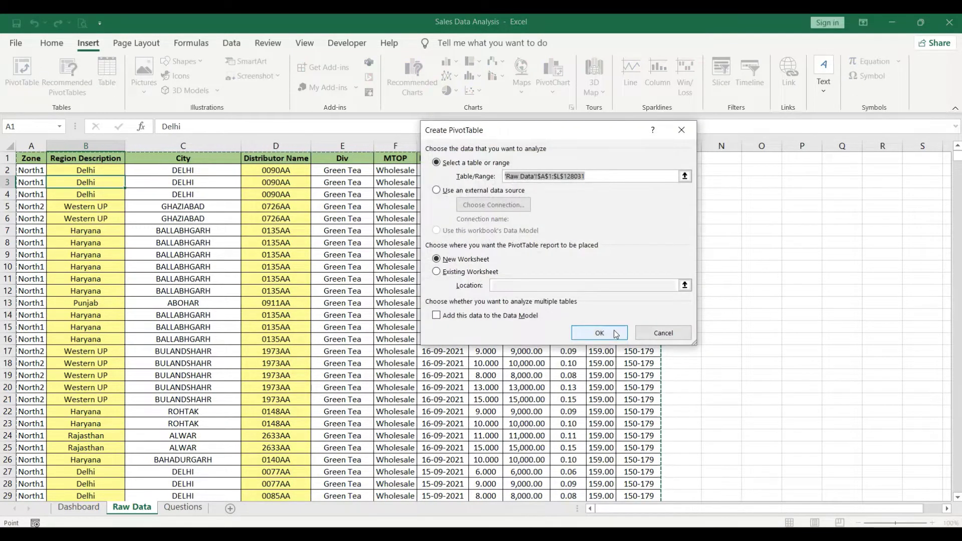
left_click(599, 333)
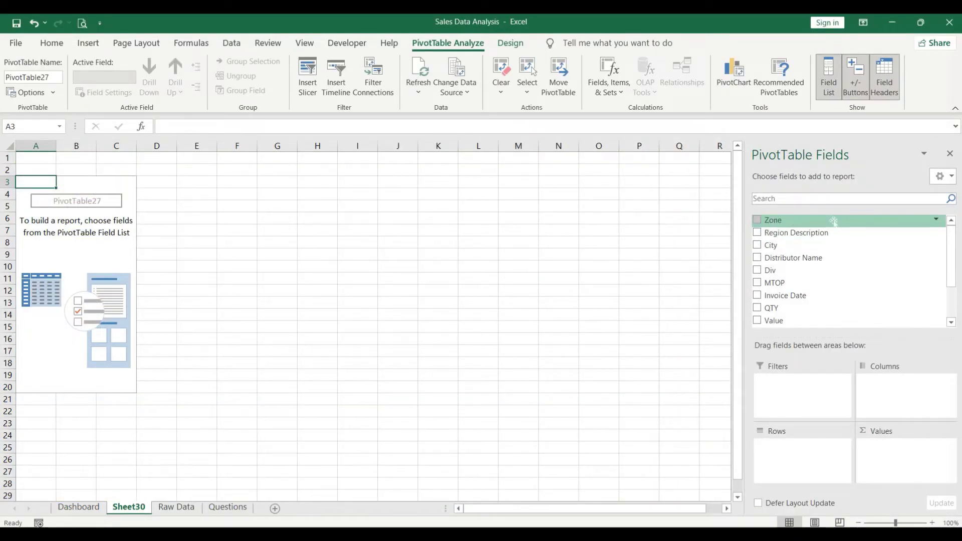
Step: Put Zone in Rows and Sale in Values, giving Count of Sale totalling 128030
left_click_drag(832, 221, 822, 452)
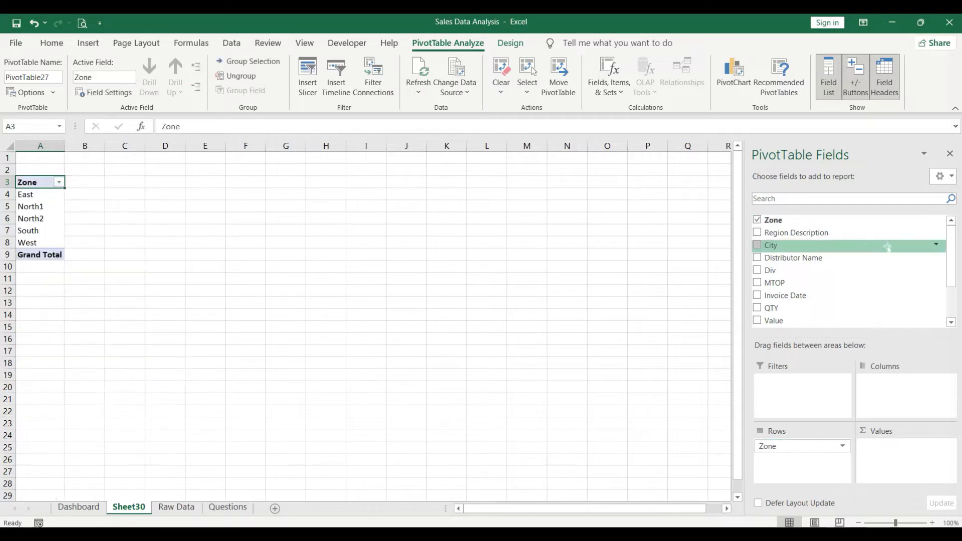
scroll(822, 295, "down", 2)
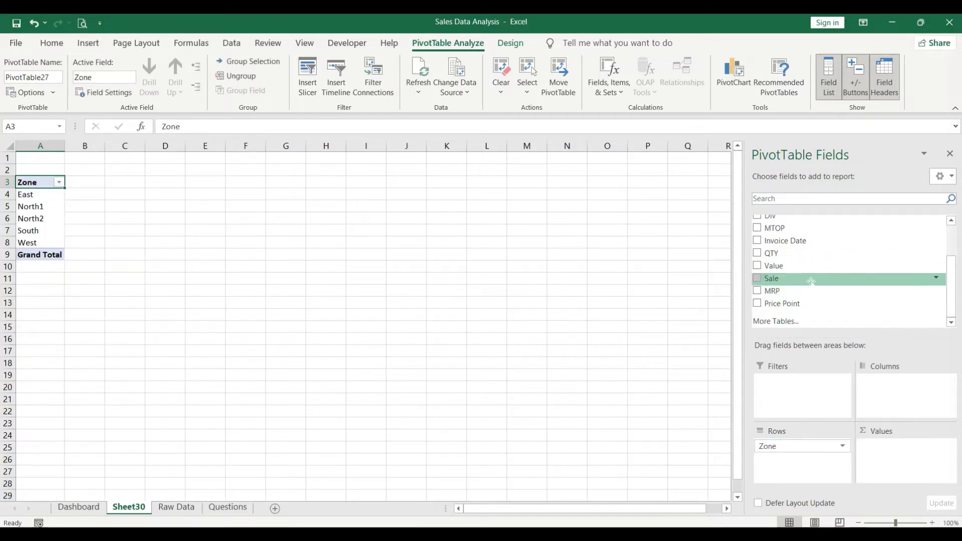
left_click_drag(810, 281, 902, 446)
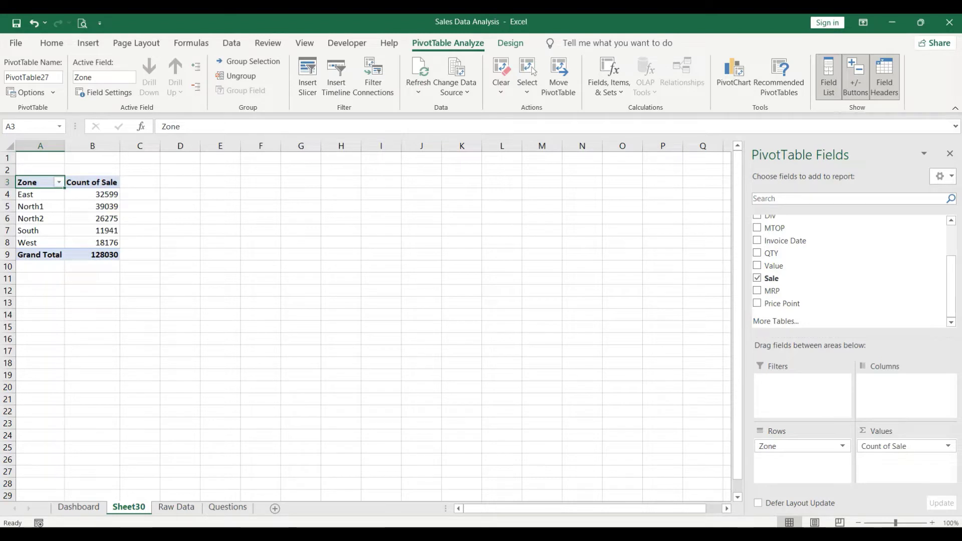
left_click(110, 195)
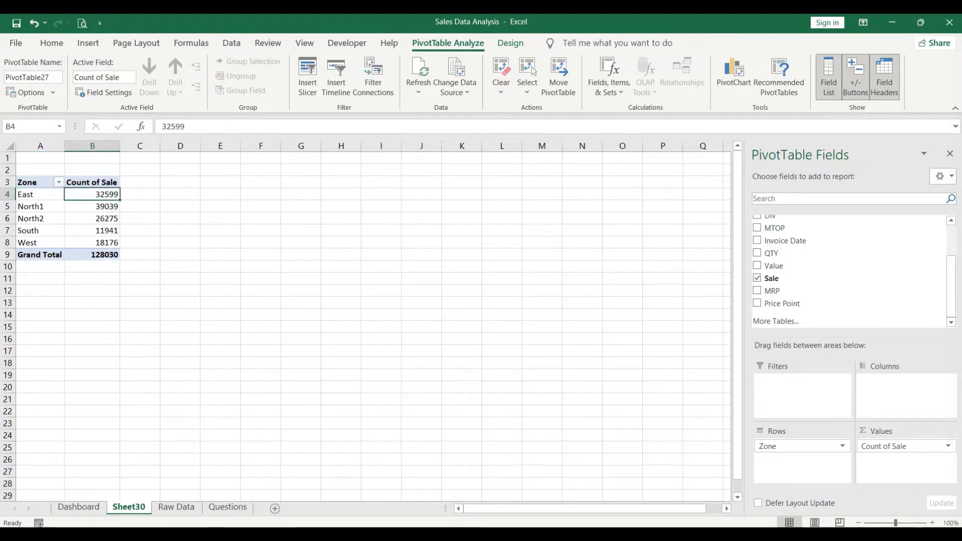
left_click(59, 183)
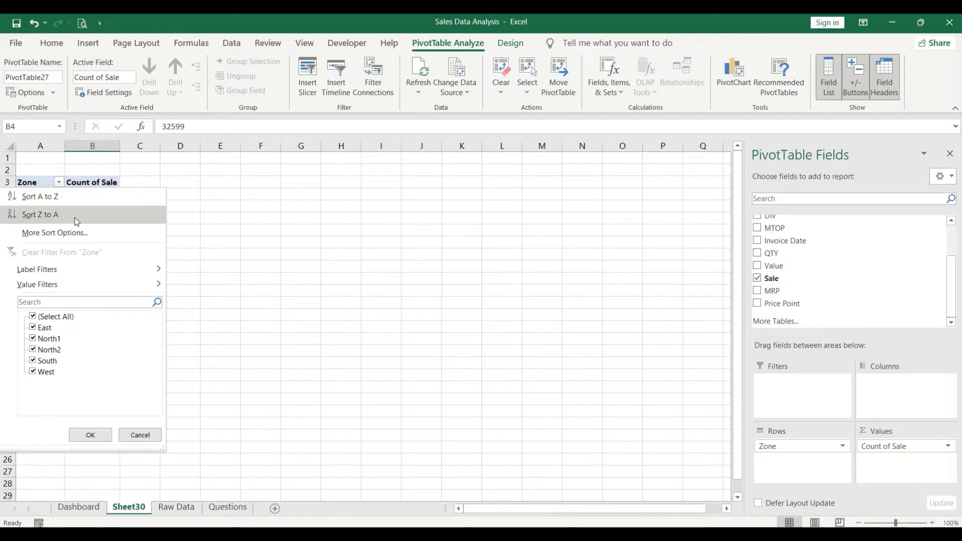
left_click(79, 235)
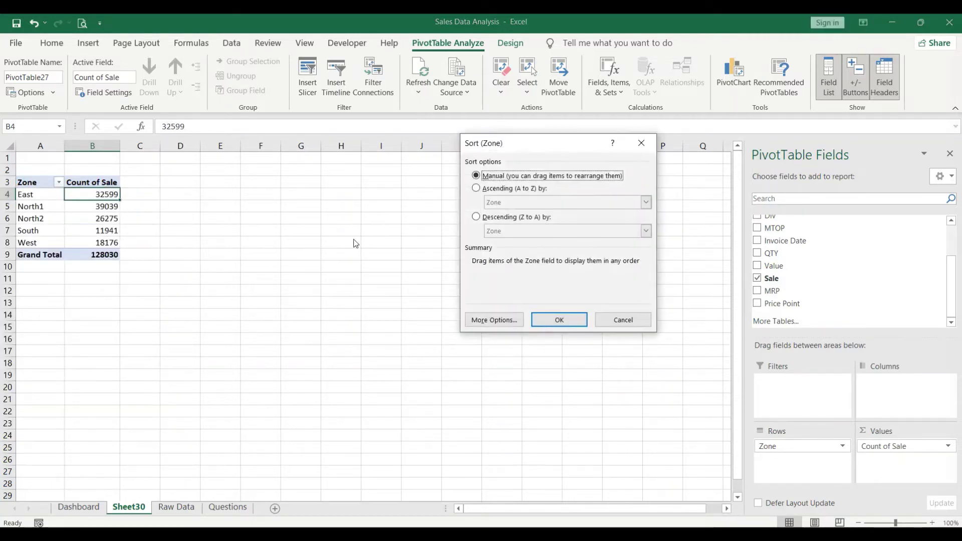
Step: Sort zones by Count of Sale descending so North1 leads at 39039, and select it
left_click(513, 190)
left_click(521, 218)
left_click(546, 233)
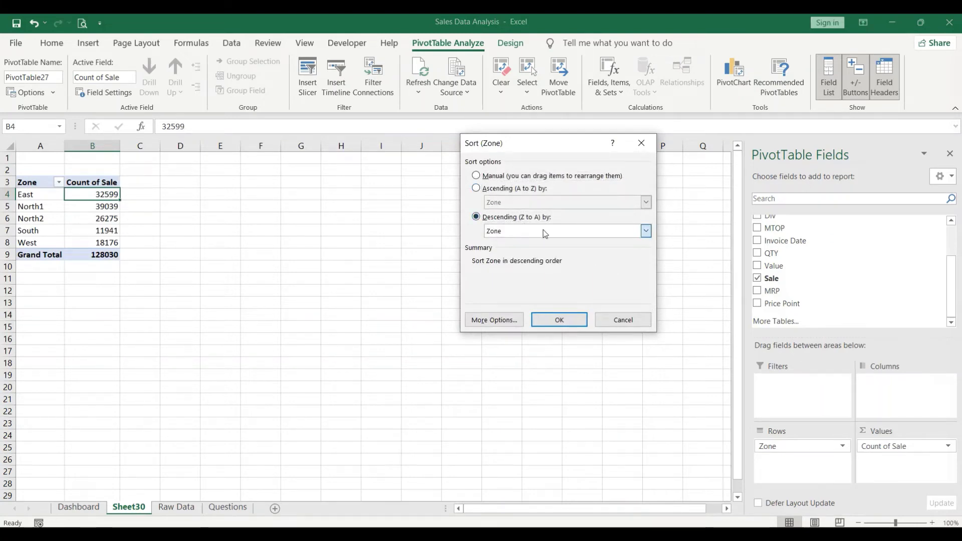
left_click(576, 233)
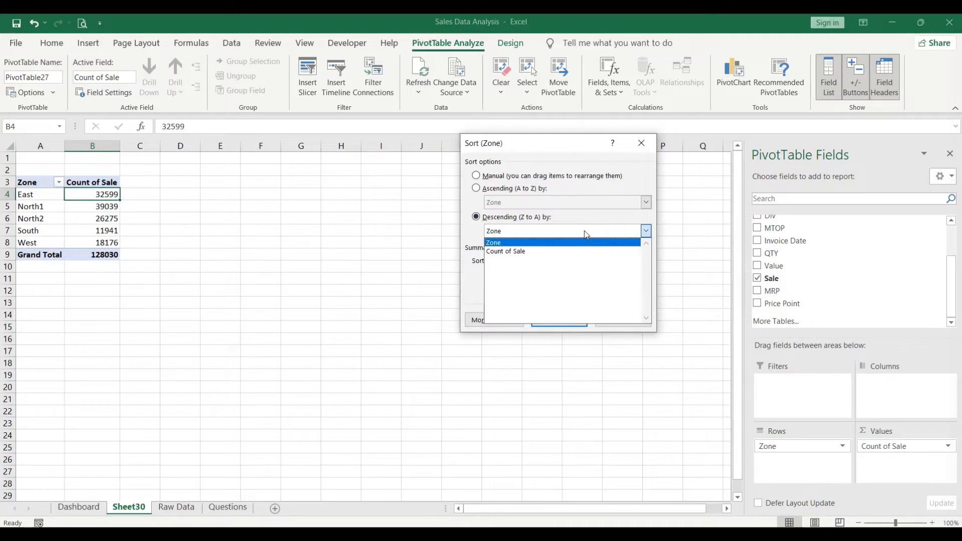
left_click(543, 252)
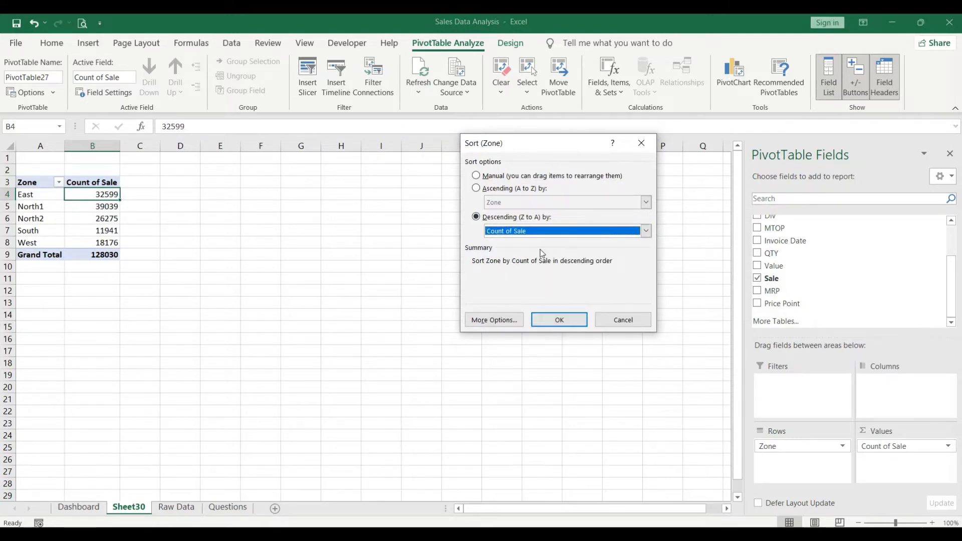
left_click(574, 321)
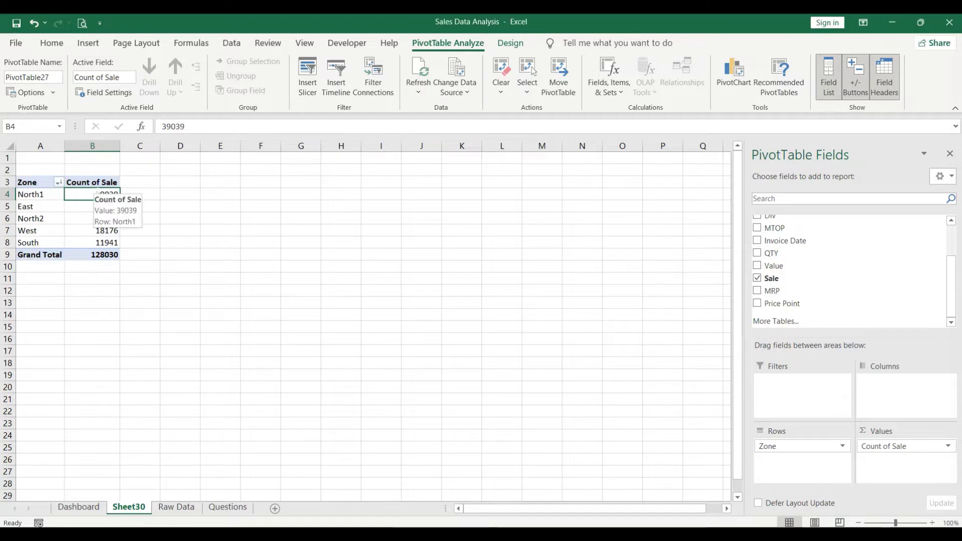
left_click(9, 194)
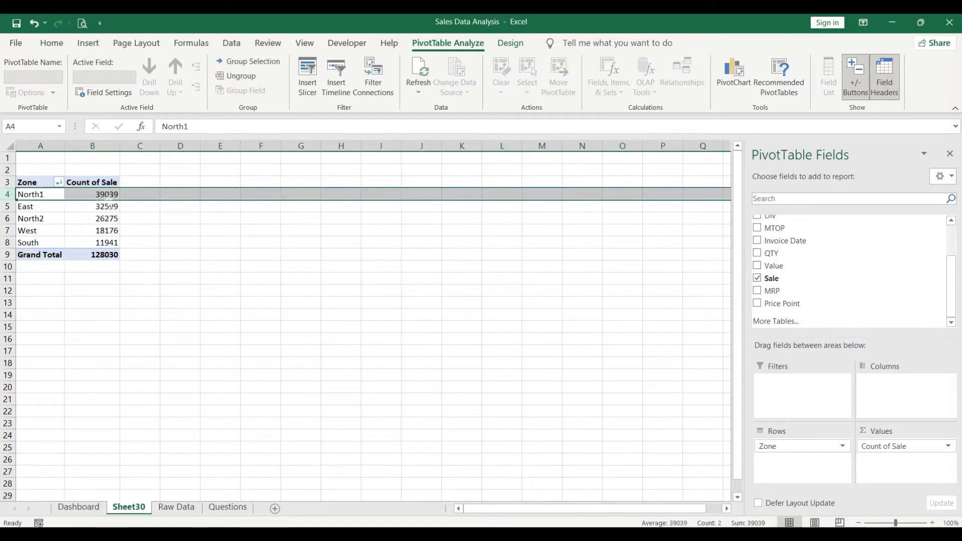
Step: Enter North1 as the first answer in Questions cell I3, then return to Raw Data
left_click(212, 514)
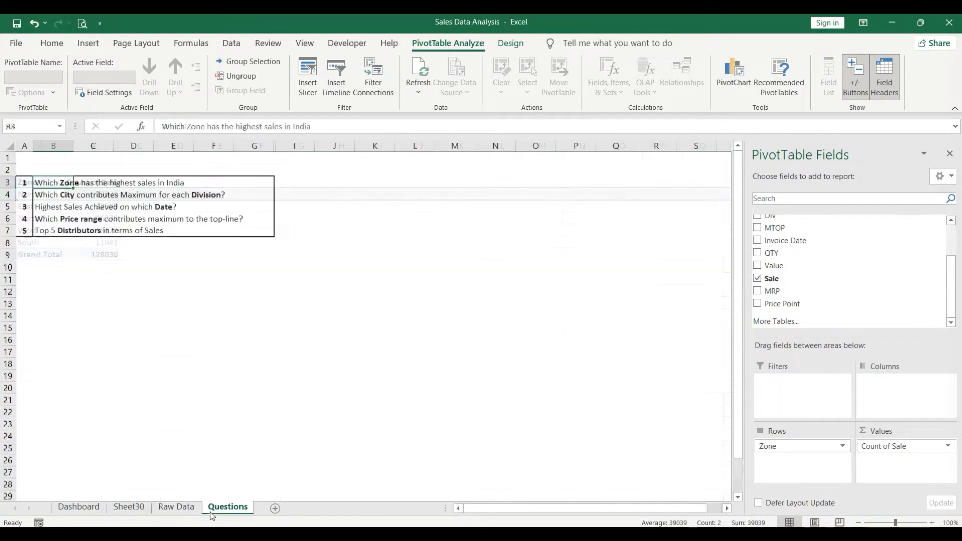
left_click(294, 183)
type("North1")
key("Return")
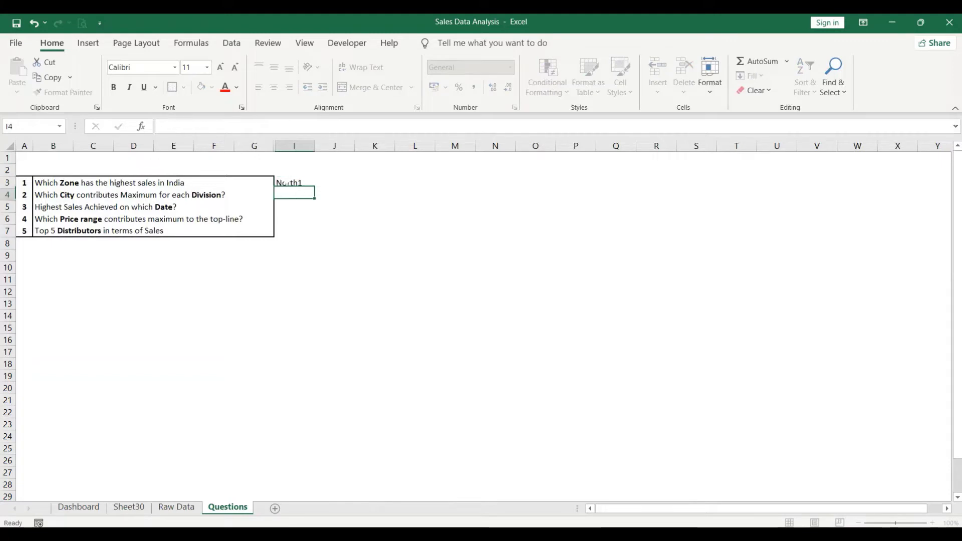
left_click(283, 183)
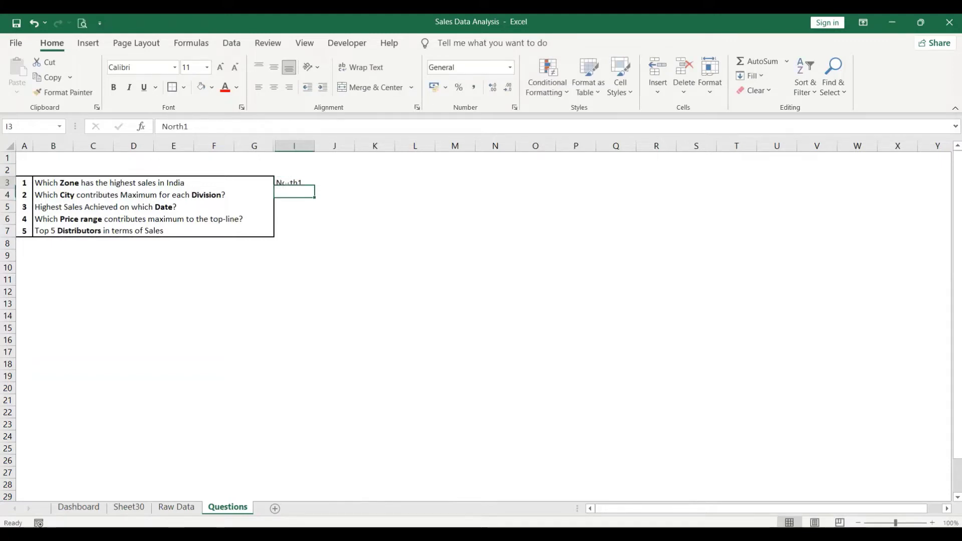
left_click(83, 182)
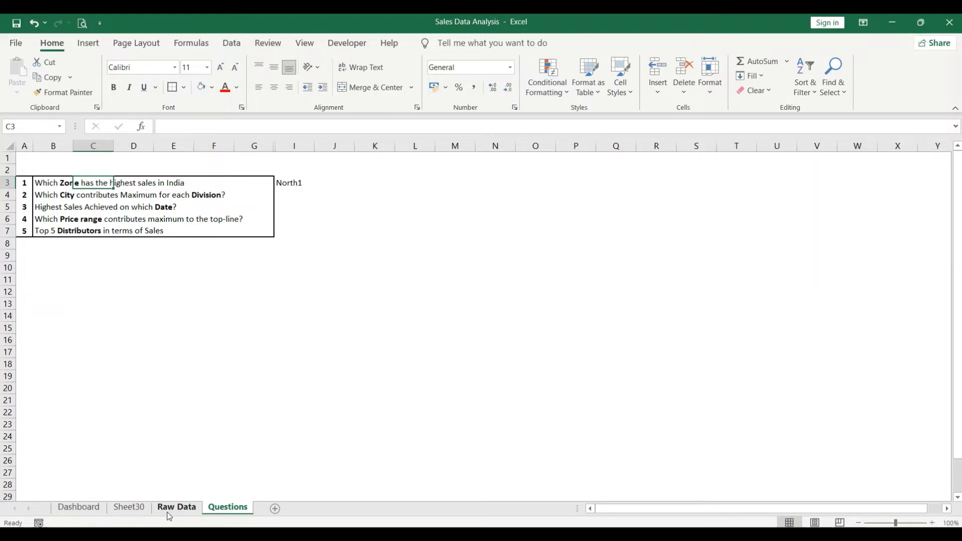
left_click(123, 508)
key("ctrl+Page_Down")
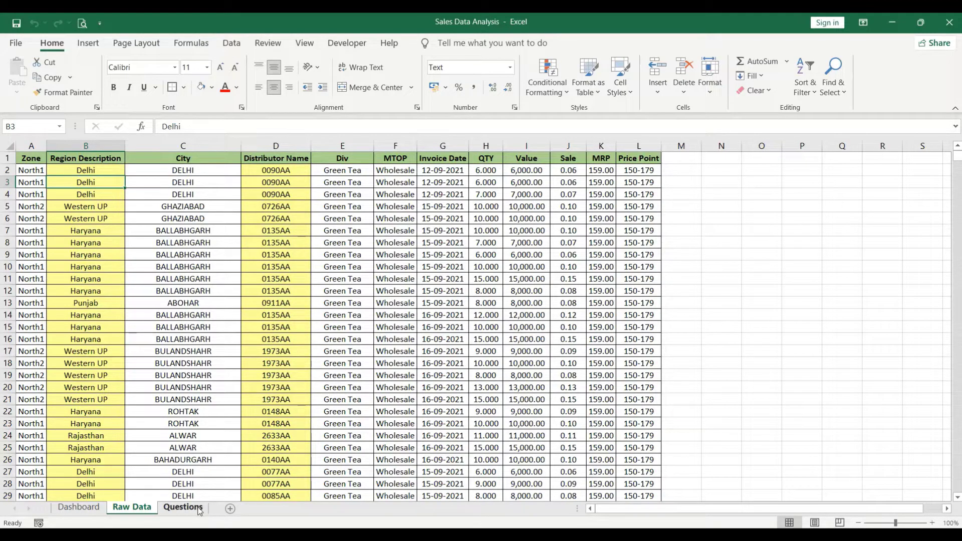
Step: Create a second pivot table from Raw Data on new Sheet31 with City as rows
left_click(210, 211)
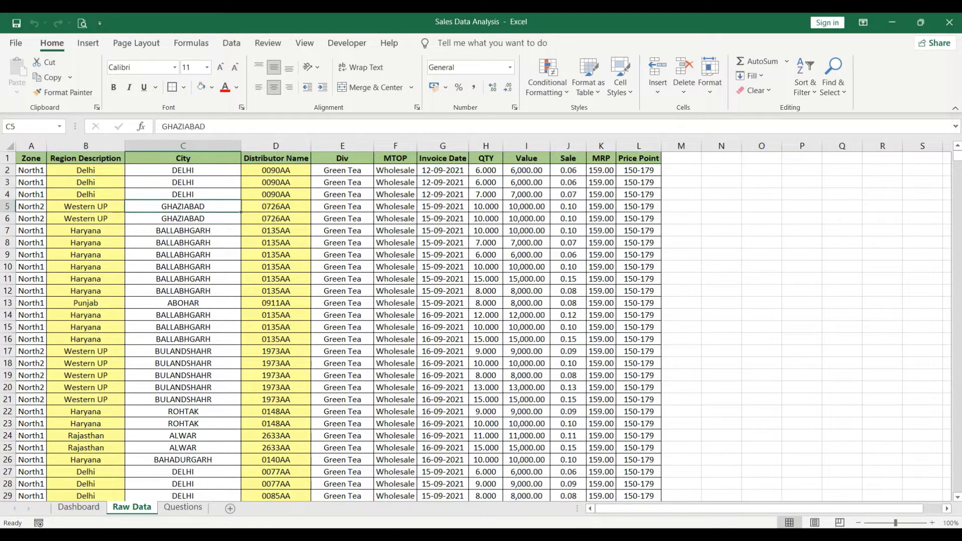
left_click(88, 43)
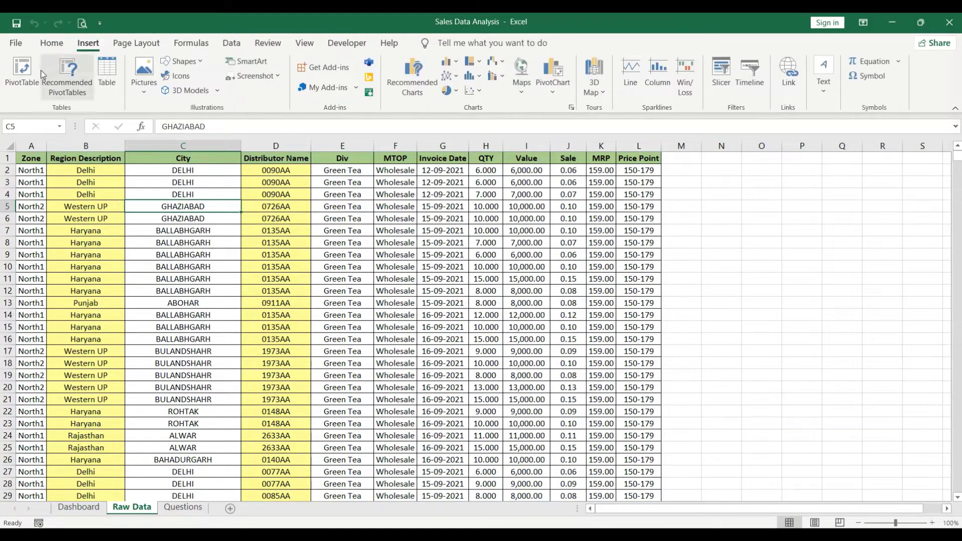
left_click(31, 77)
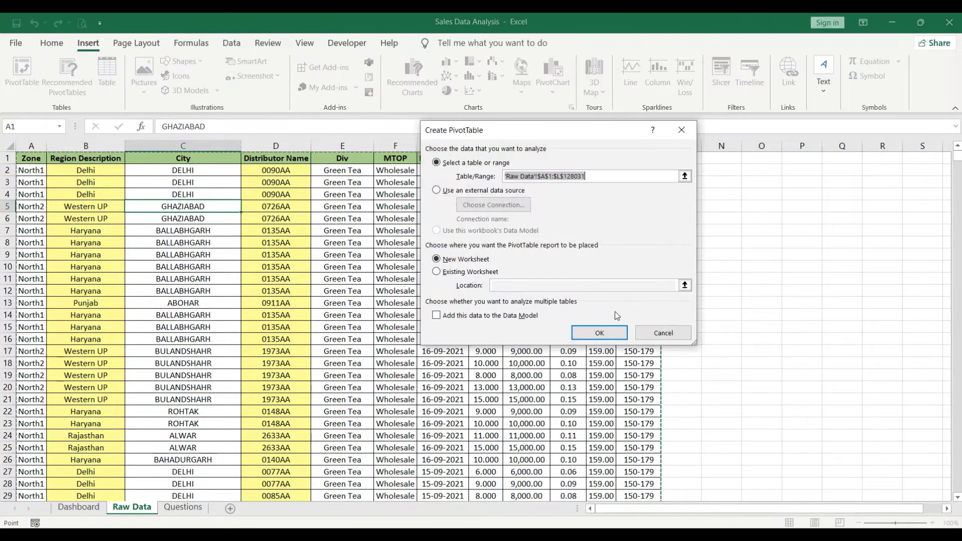
left_click(612, 332)
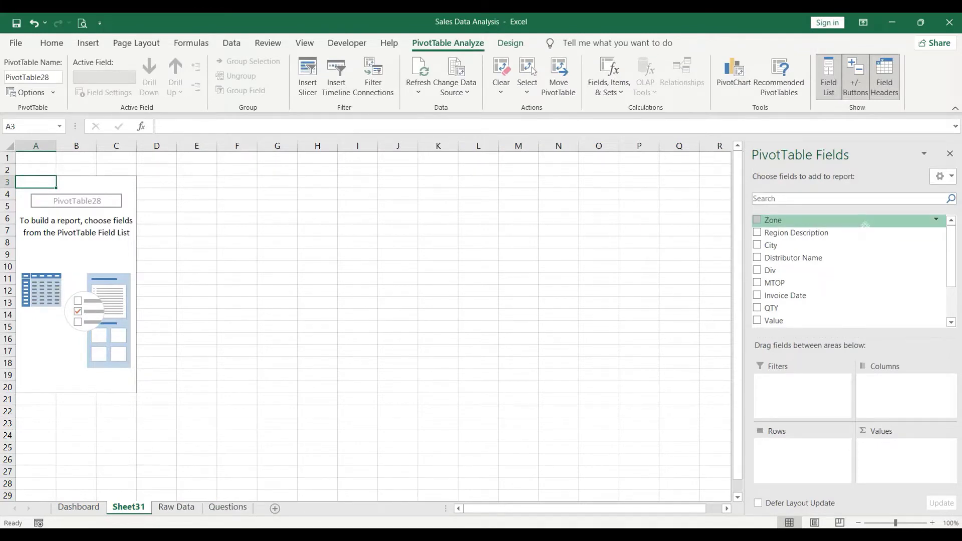
left_click_drag(811, 244, 805, 451)
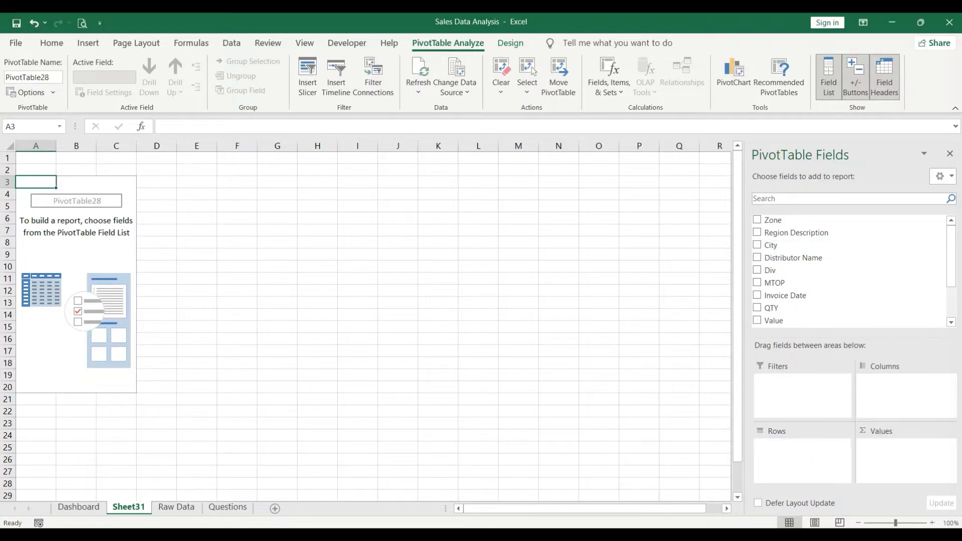
Step: Read question 2 about cities, then add Count of Sale beside each City on Sheet31
left_click(228, 507)
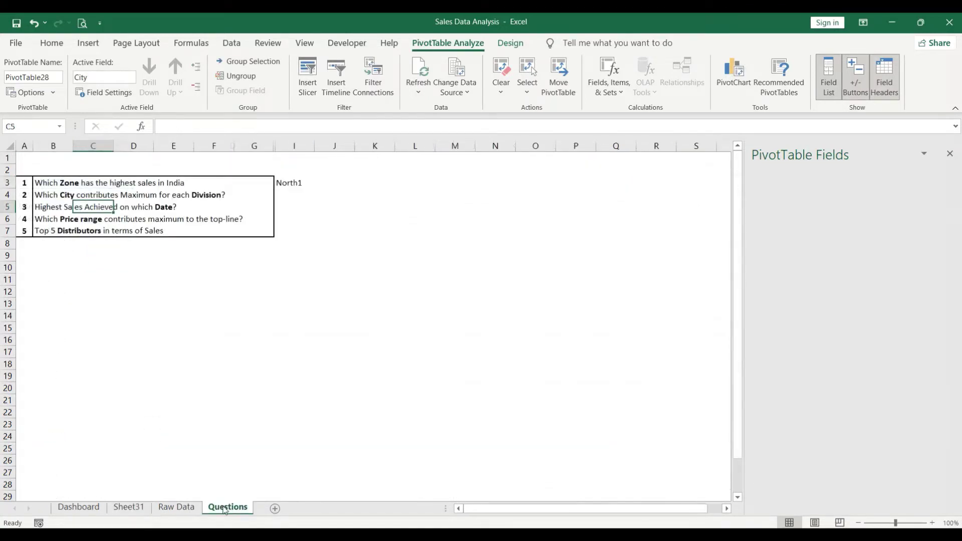
left_click(64, 196)
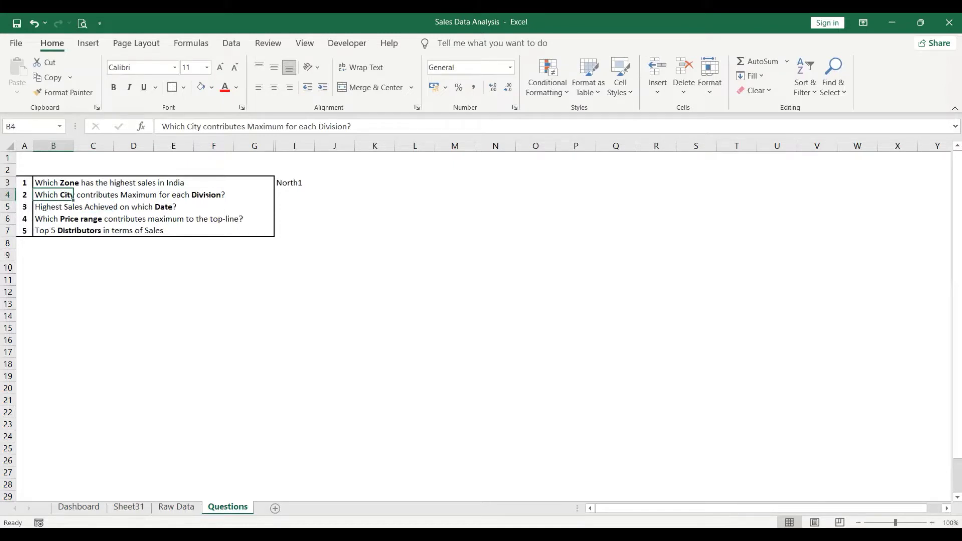
left_click(128, 507)
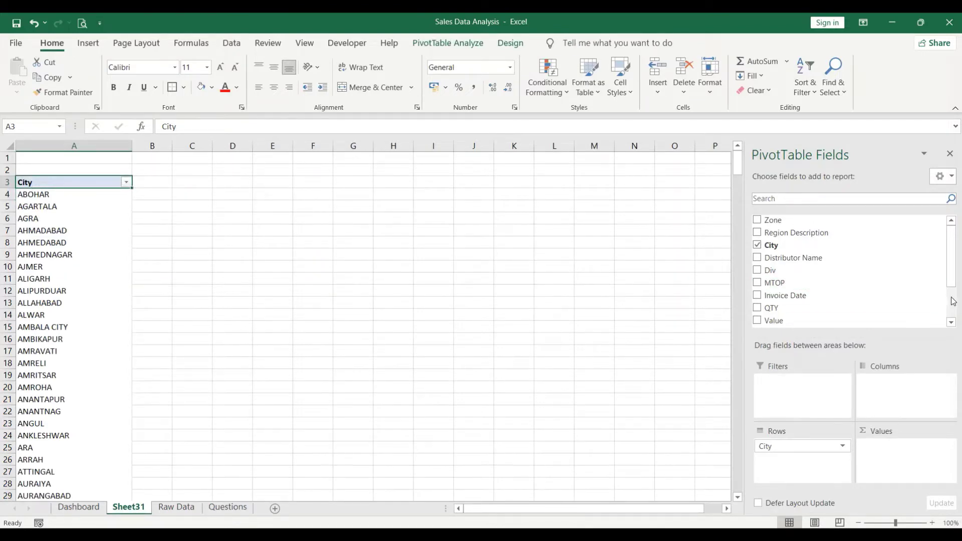
scroll(796, 285, "down", 2)
left_click_drag(790, 281, 903, 445)
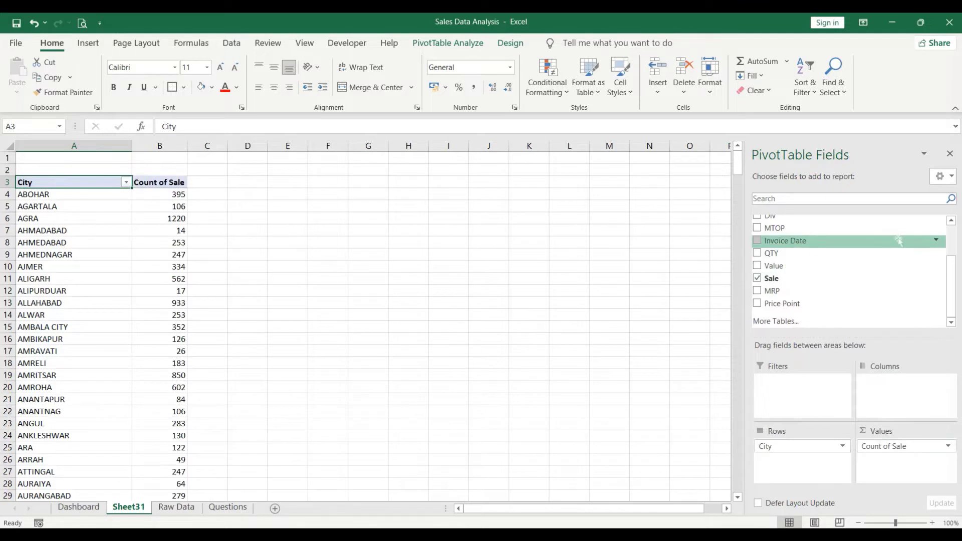
left_click(953, 247)
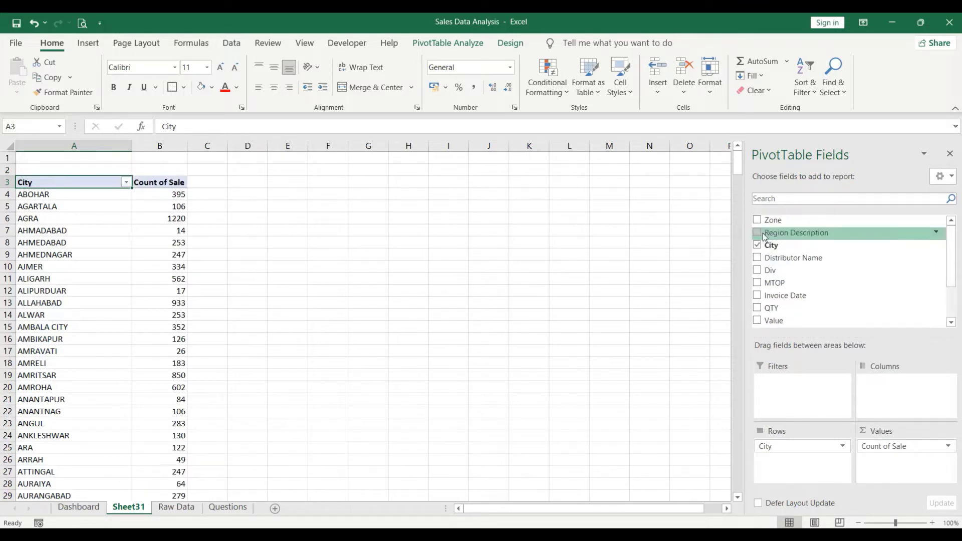
Step: Add a Div slicer and filter the city pivot to Black Coffee, dropping AGRA to 268
right_click(779, 271)
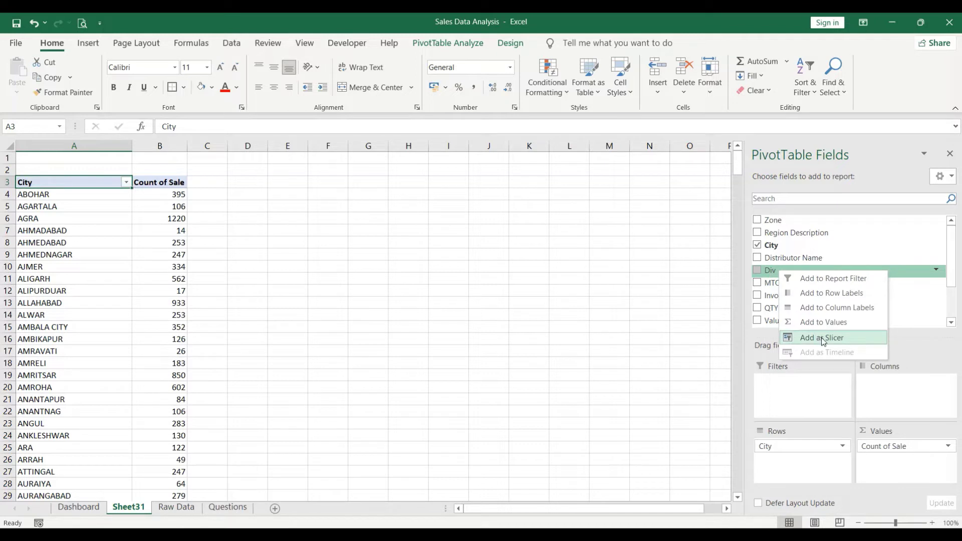
right_click(768, 271)
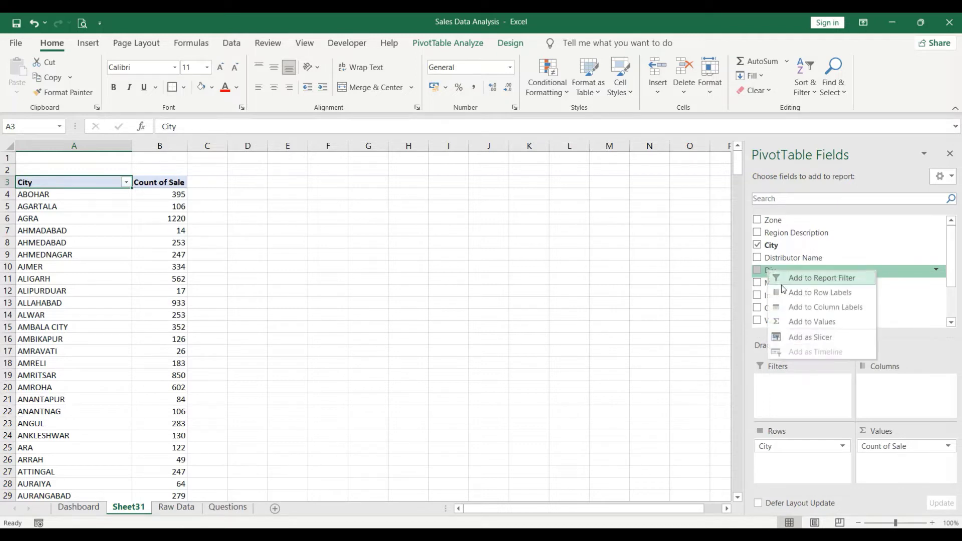
left_click(808, 337)
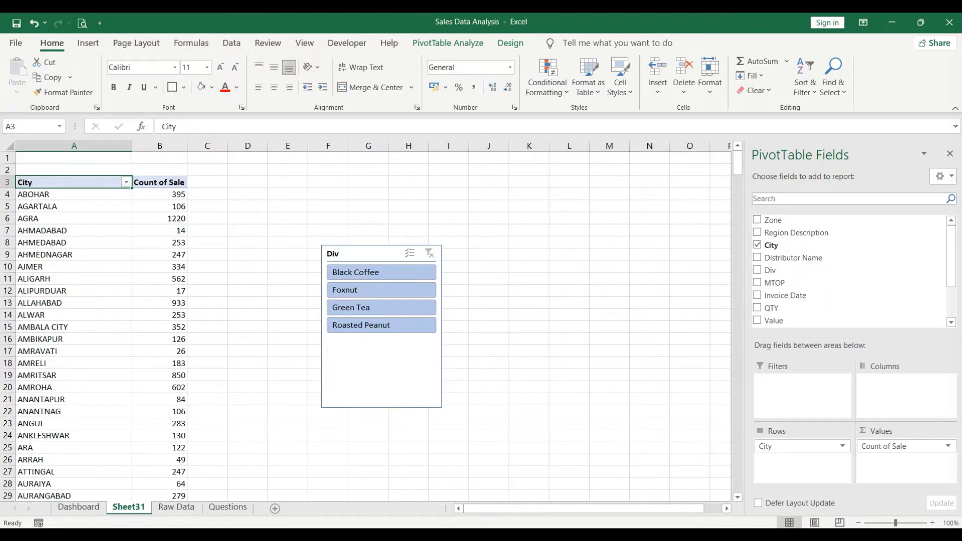
left_click(365, 277)
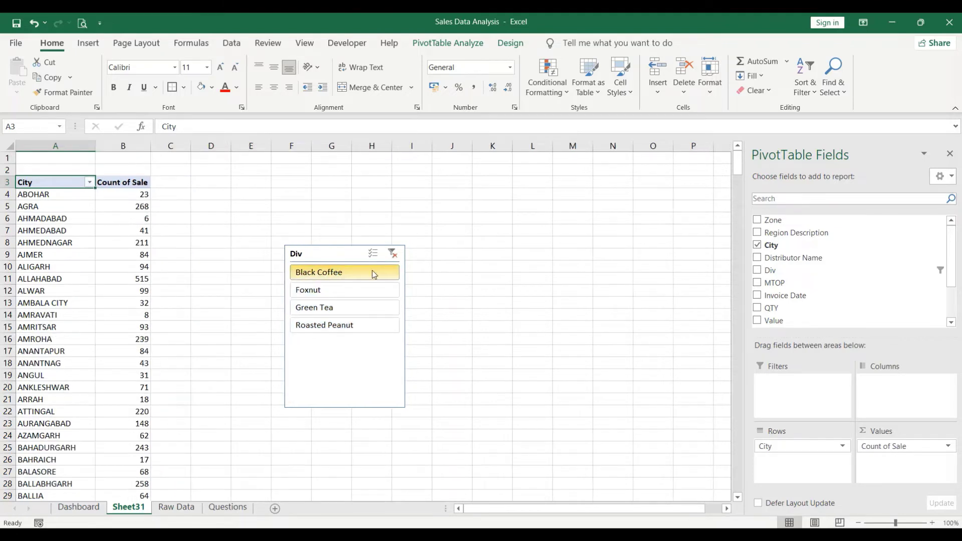
left_click(89, 183)
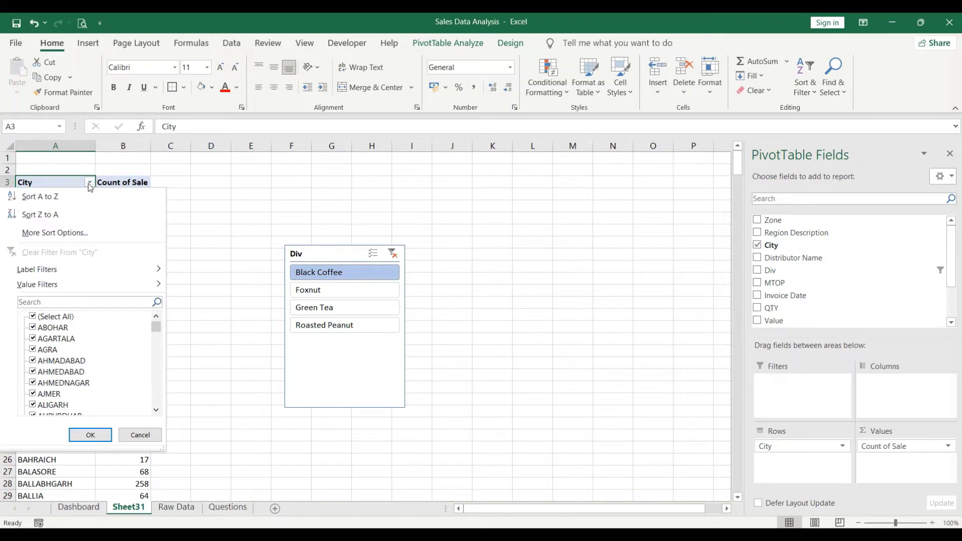
Step: Sort Black Coffee cities by Count of Sale descending, putting DELHI first at 4313
left_click(149, 232)
left_click(476, 216)
left_click(522, 233)
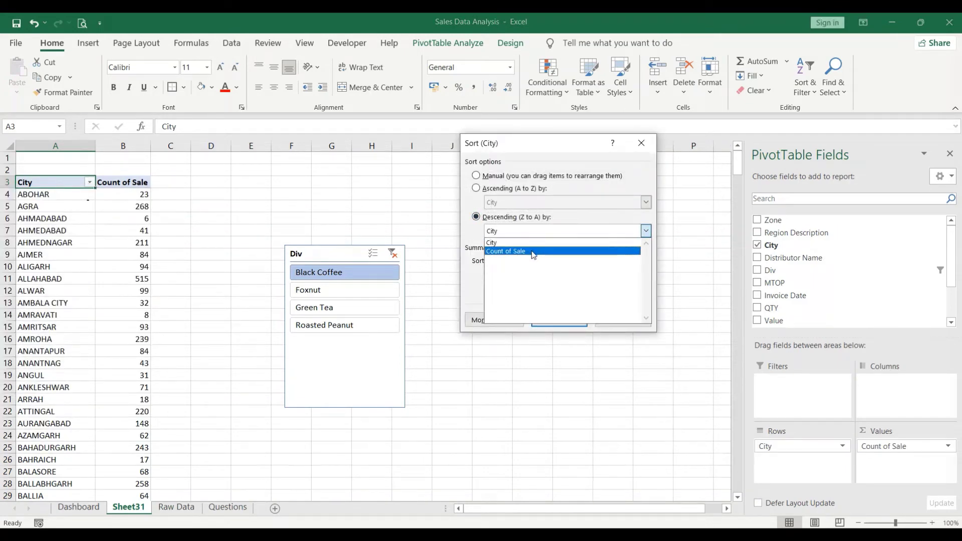
left_click(530, 252)
left_click(558, 319)
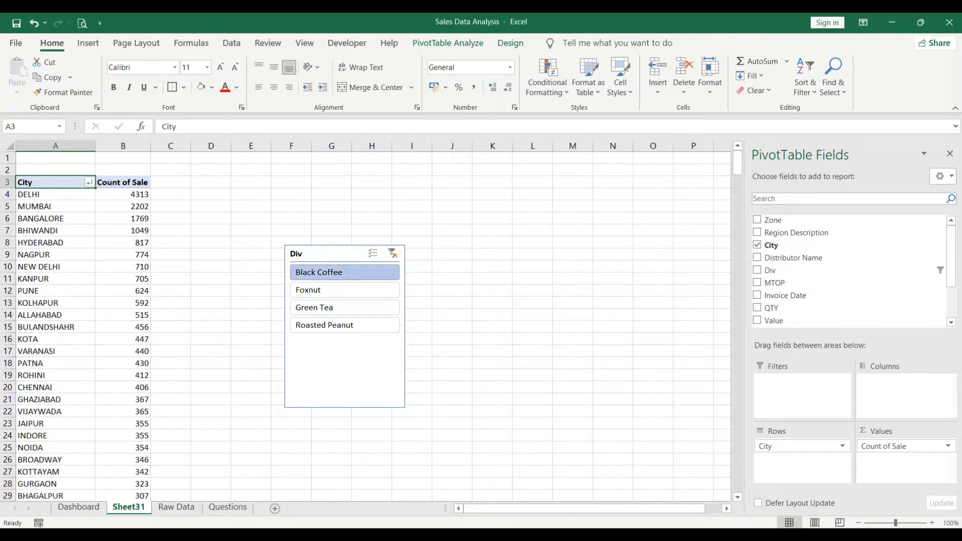
left_click(55, 194)
left_click(113, 194)
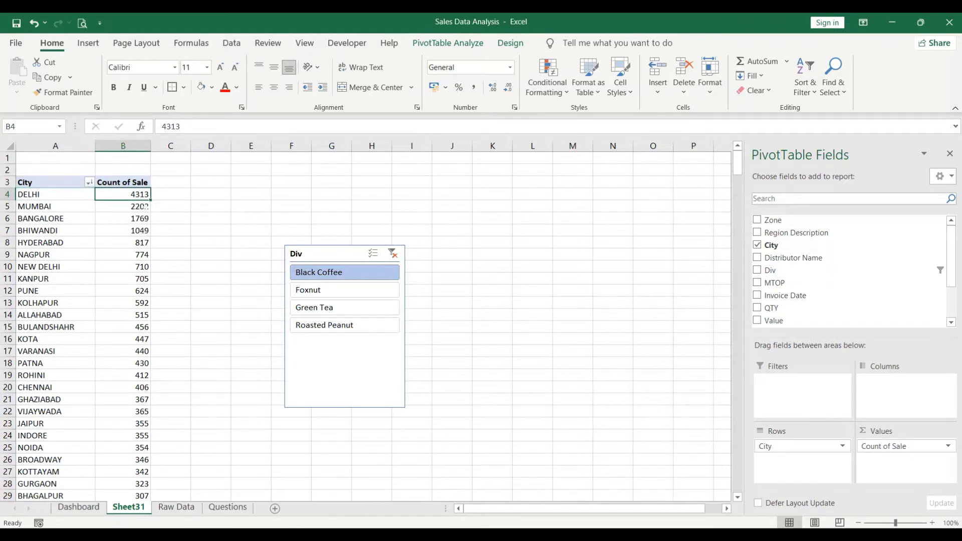
Step: Filter the city pivot to Foxnut, Green Tea, then Roasted Peanut, with DELHI staying top at 2042
left_click(313, 291)
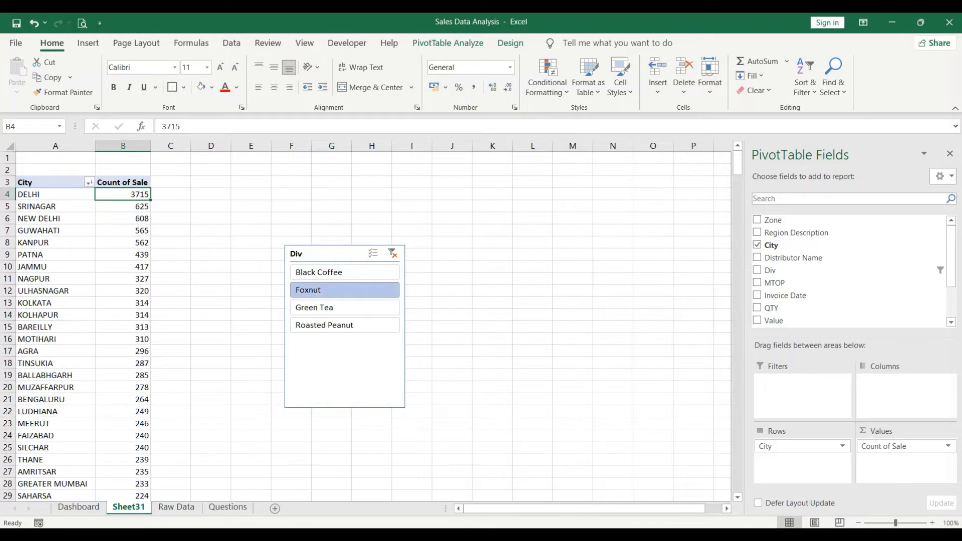
left_click(305, 306)
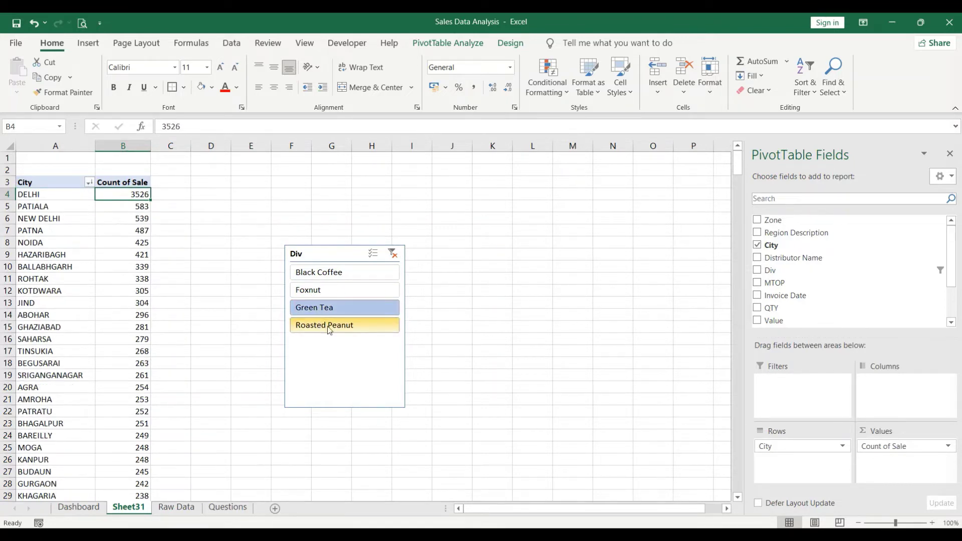
left_click(298, 326)
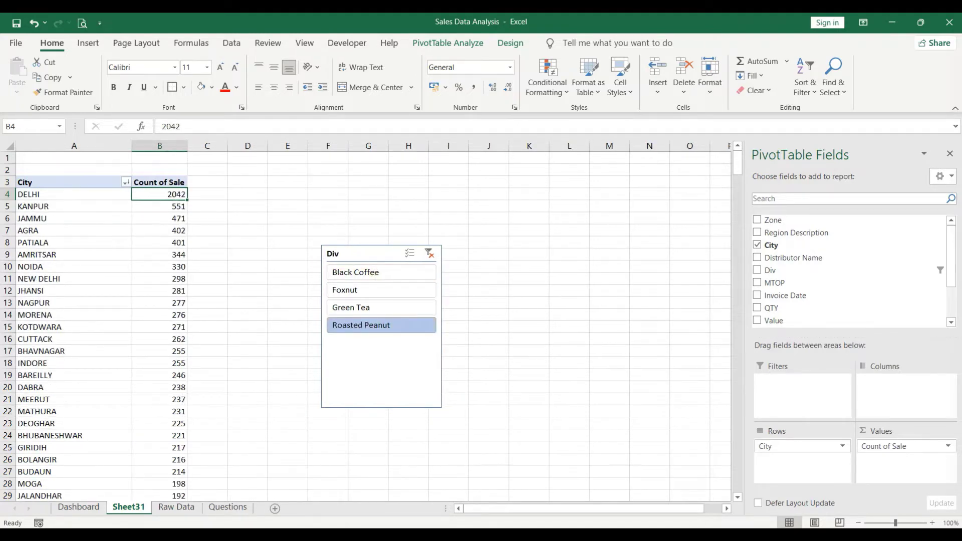
Step: Enter Delhi in Questions cell I4 as the top-city answer, then return to Raw Data
left_click(227, 507)
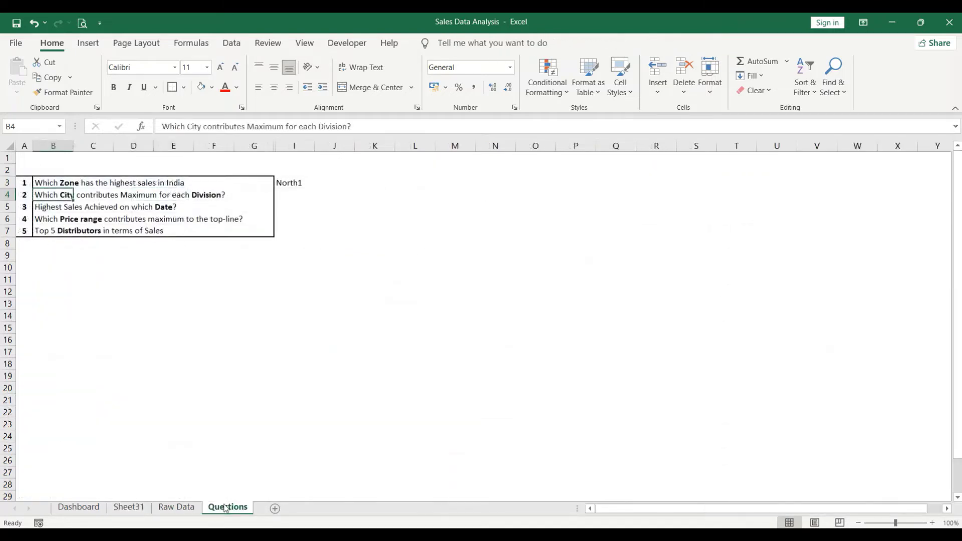
left_click(294, 194)
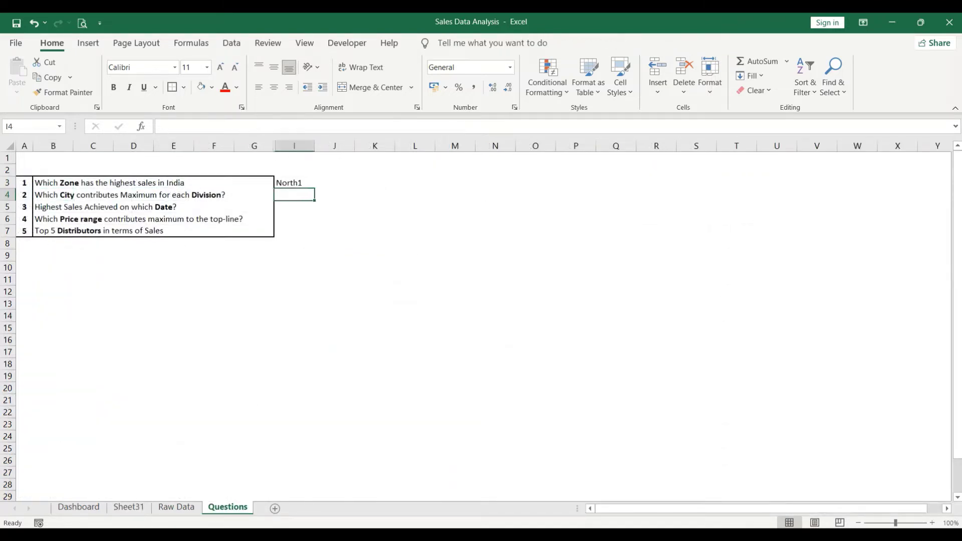
type("Delhi")
key("Return")
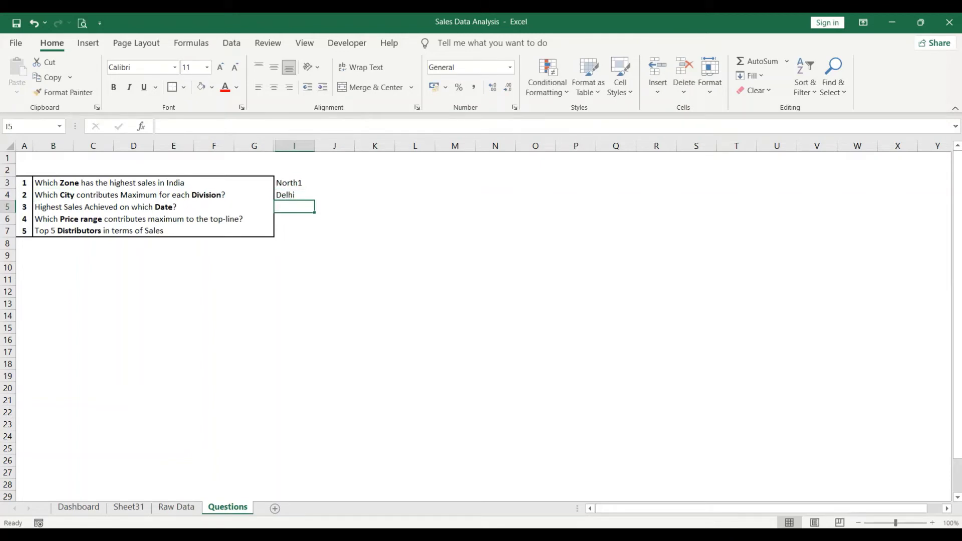
left_click(177, 507)
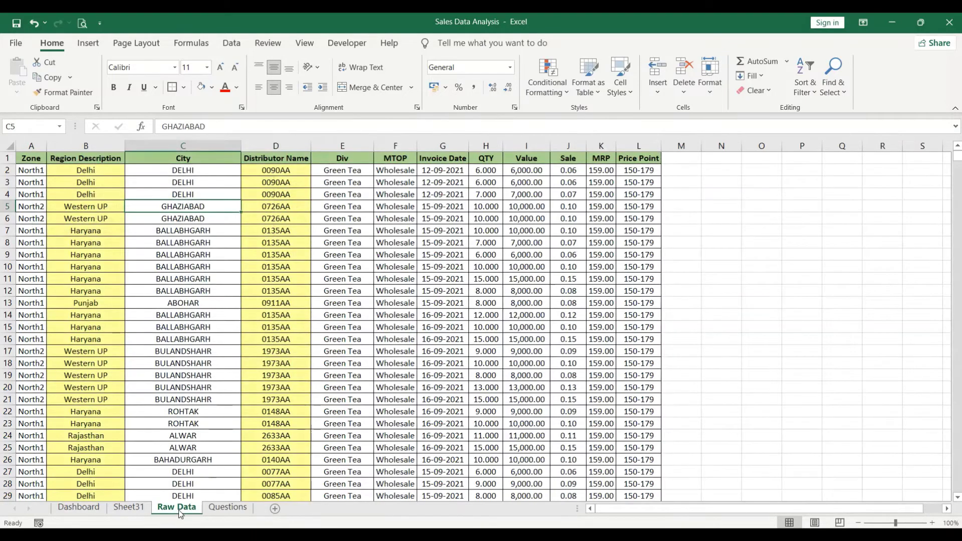
Step: Insert a new PivotTable from the Raw Data sales on a new sheet, Sheet32
left_click(163, 254)
left_click(87, 44)
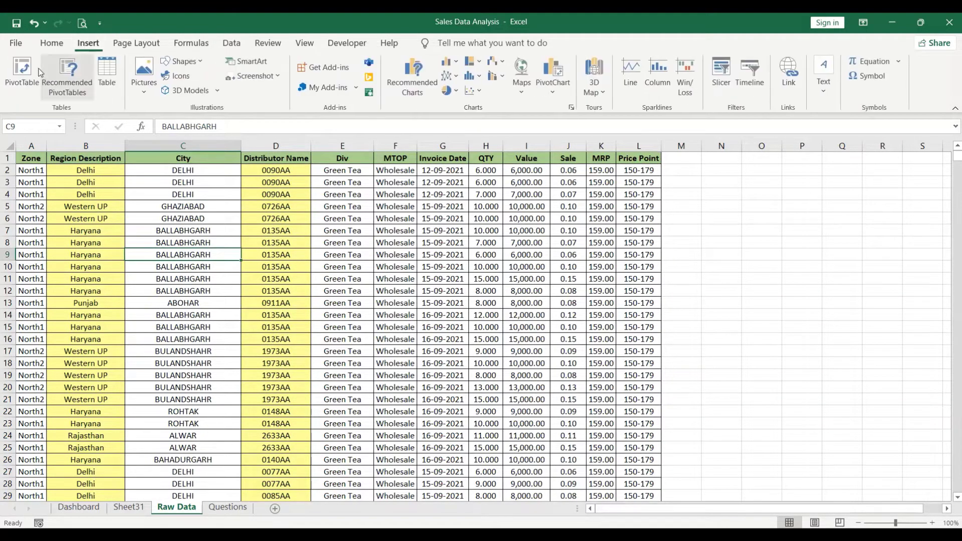
left_click(38, 71)
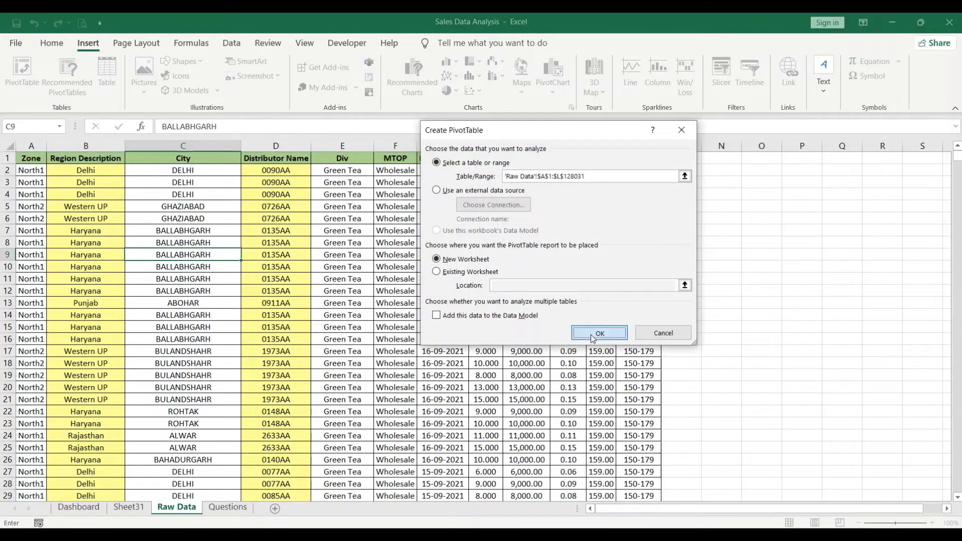
left_click(593, 334)
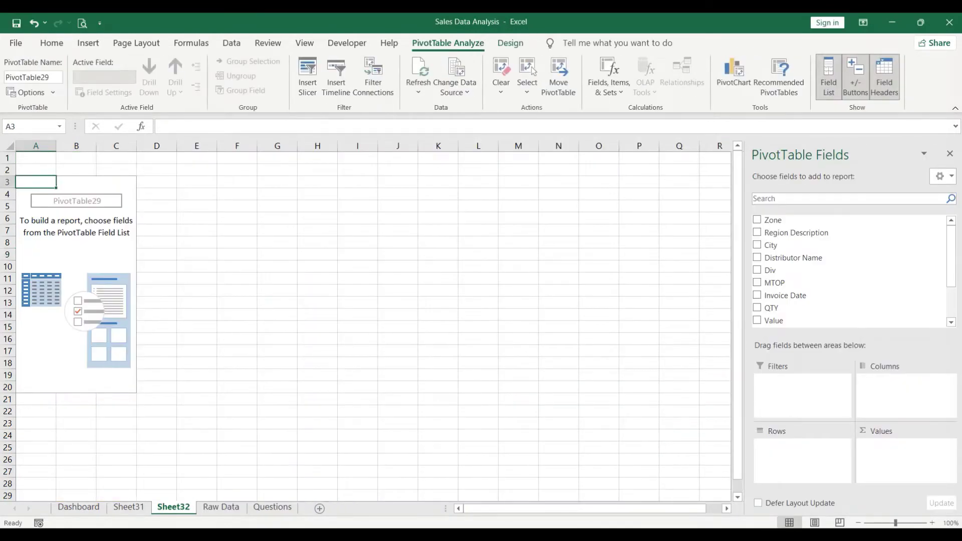
left_click(273, 507)
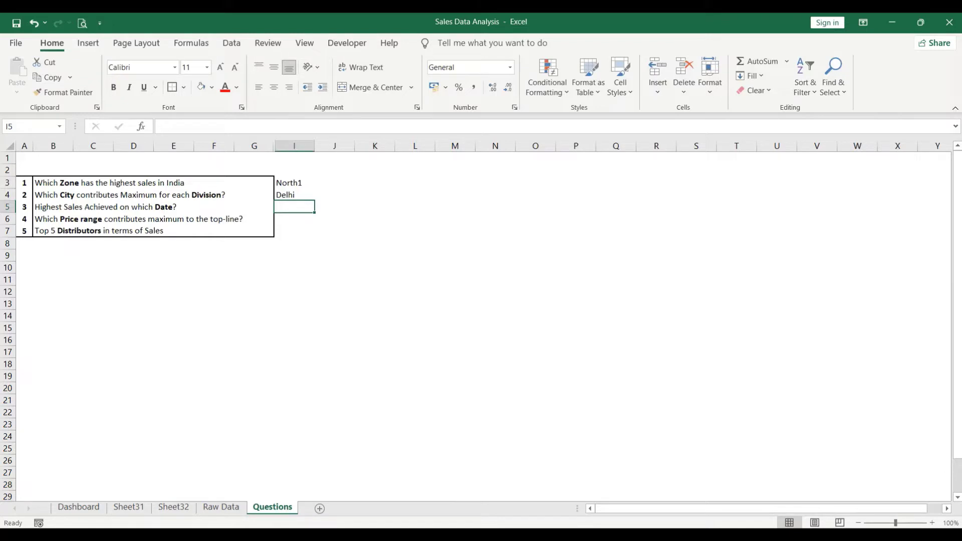
left_click(173, 507)
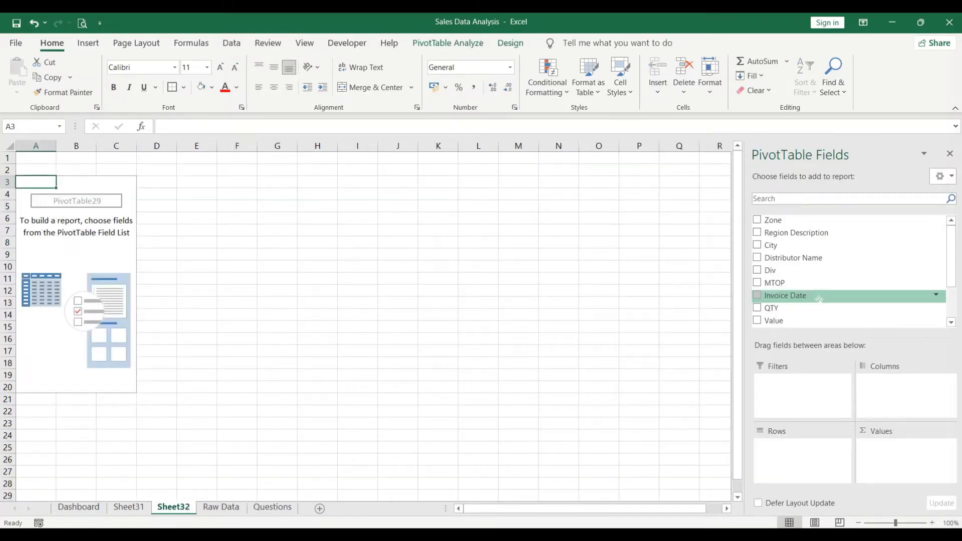
Step: Count Sale by Invoice Date, sorted descending by Count of Sale; 29-09-2021 leads at 14628
left_click_drag(819, 295, 812, 445)
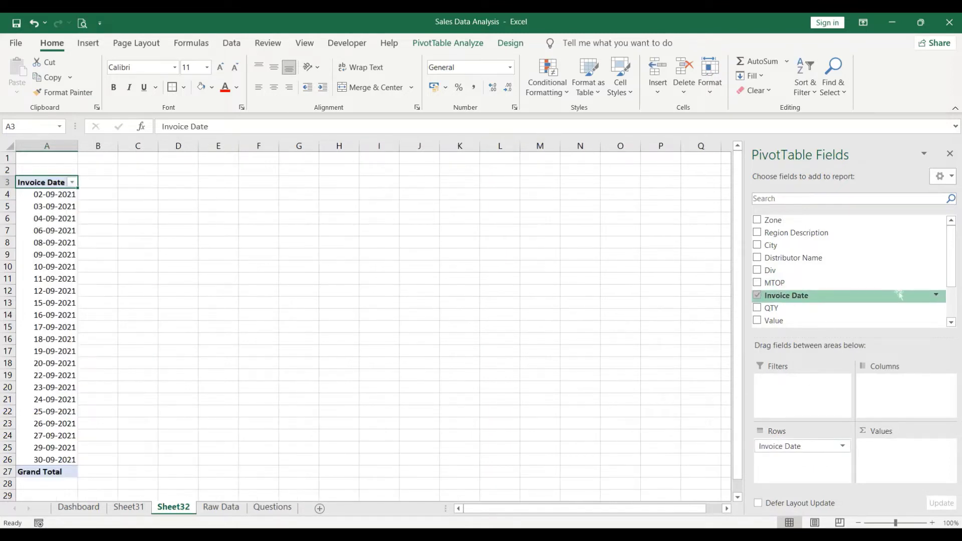
scroll(769, 307, "down", 2)
left_click_drag(767, 279, 902, 447)
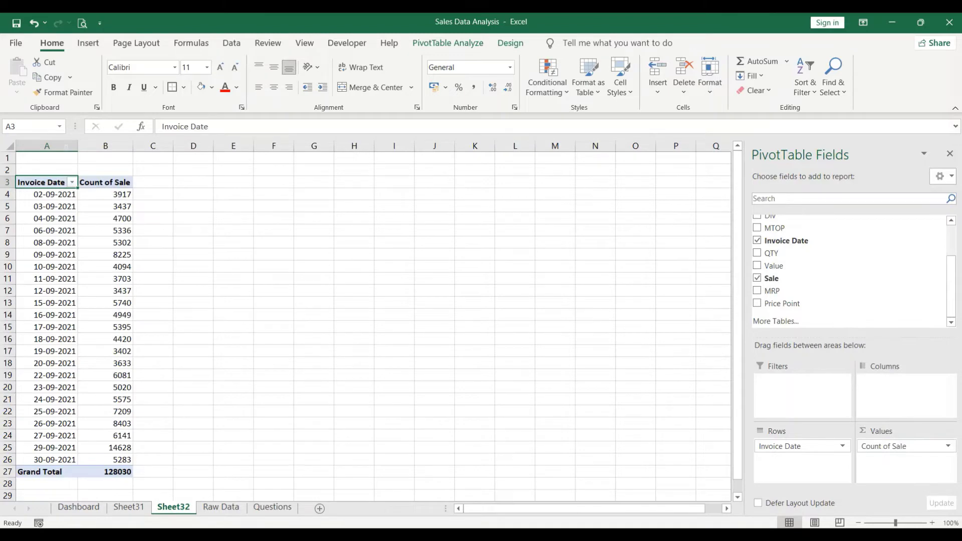
left_click(75, 184)
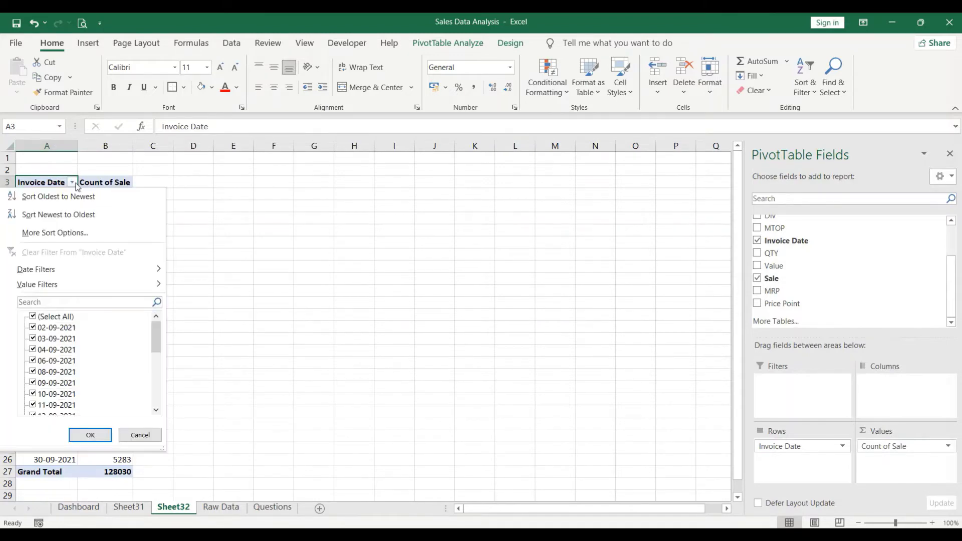
left_click(68, 233)
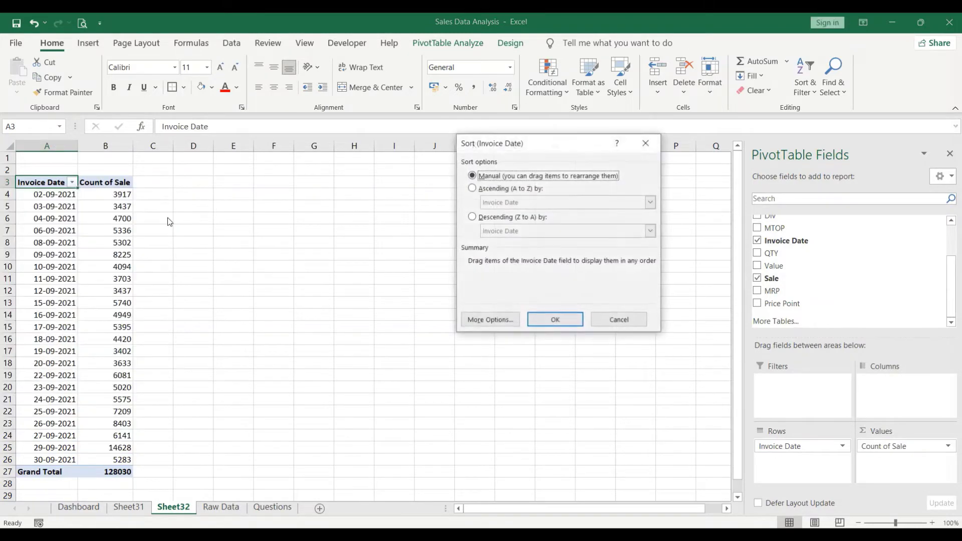
left_click(511, 217)
left_click(545, 233)
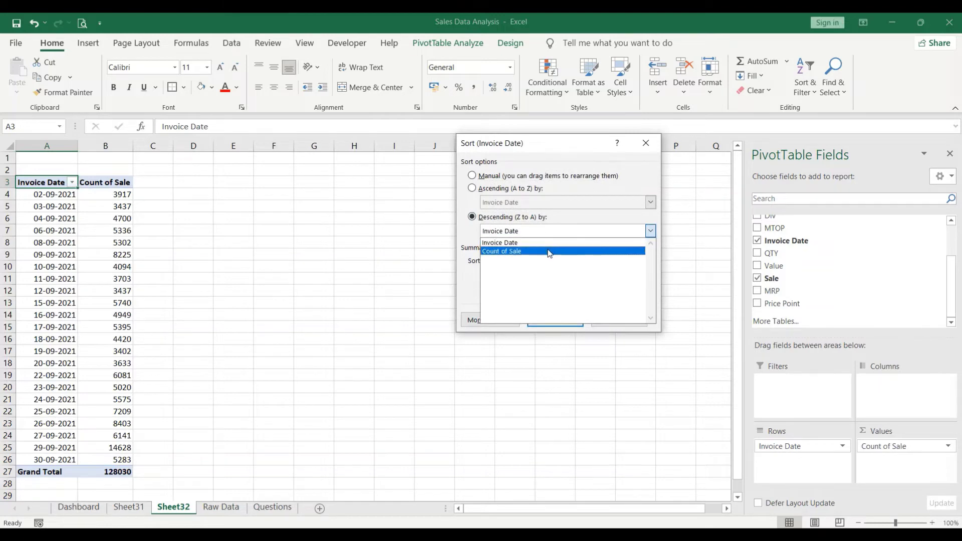
left_click(549, 251)
left_click(555, 319)
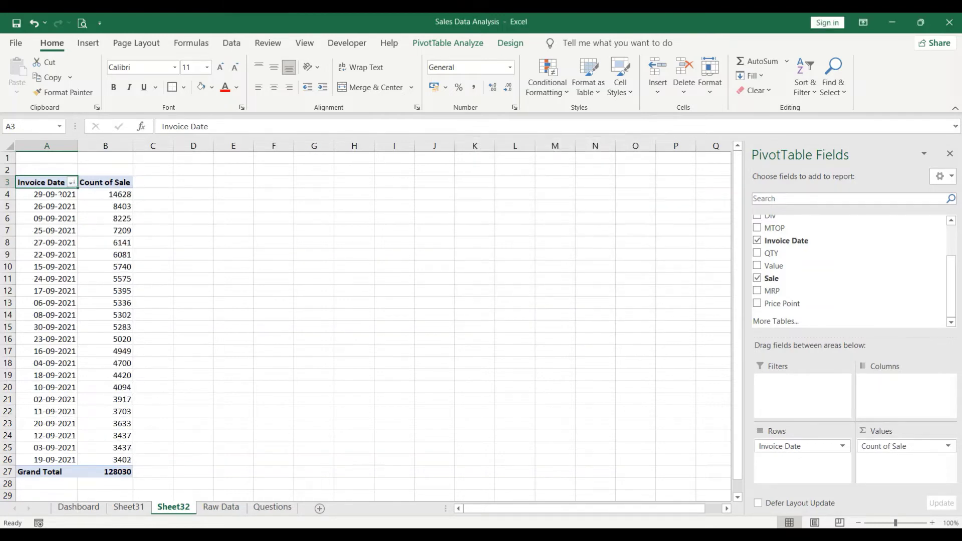
left_click(7, 194)
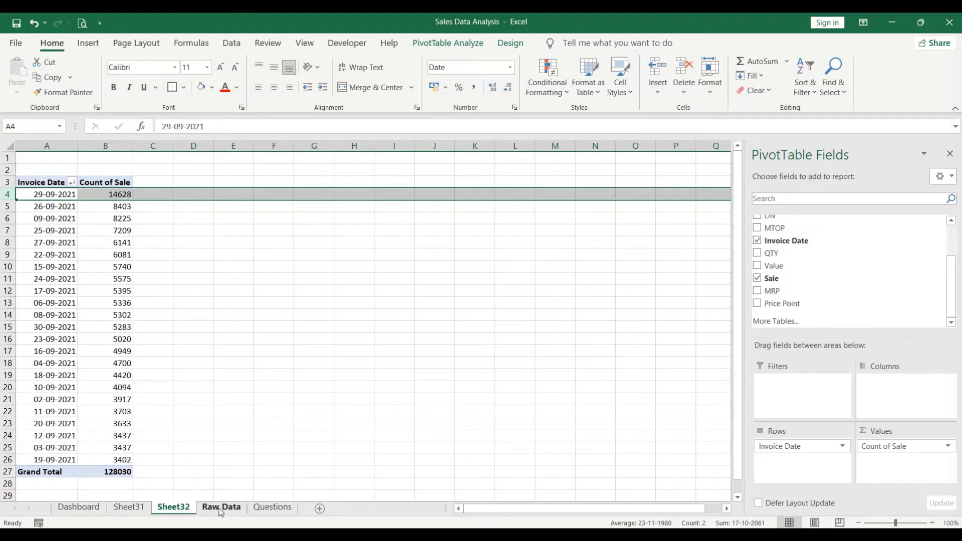
Step: Type '29th Sep' into Questions cell I5 as the highest-sales date answer
left_click(272, 508)
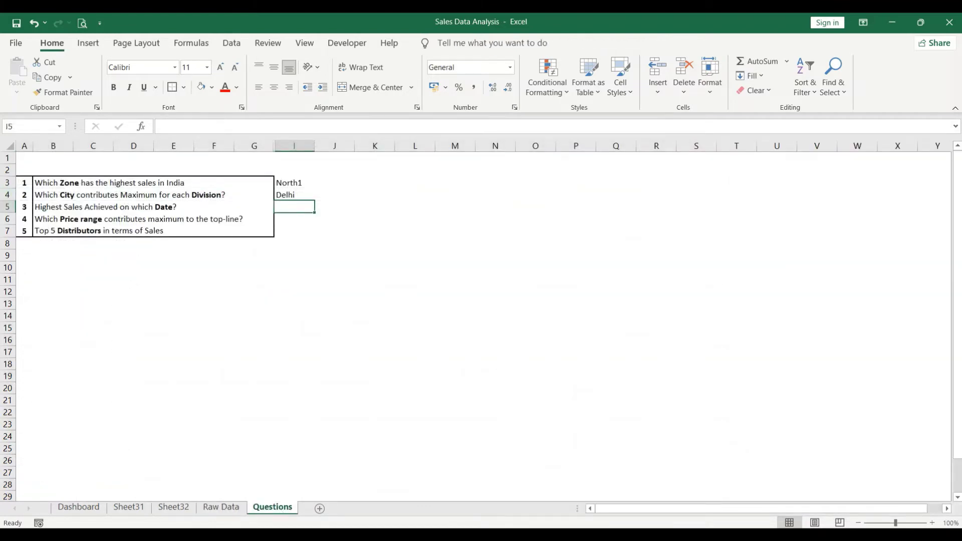
type("29th Sep")
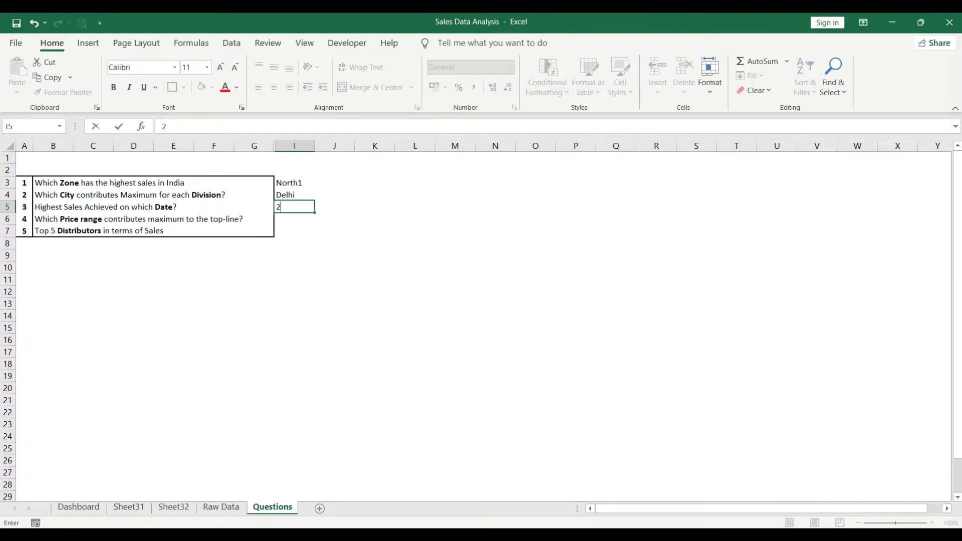
key("Return")
key("Left")
key("Left")
key("Left")
key("Left")
key("Left")
key("Left")
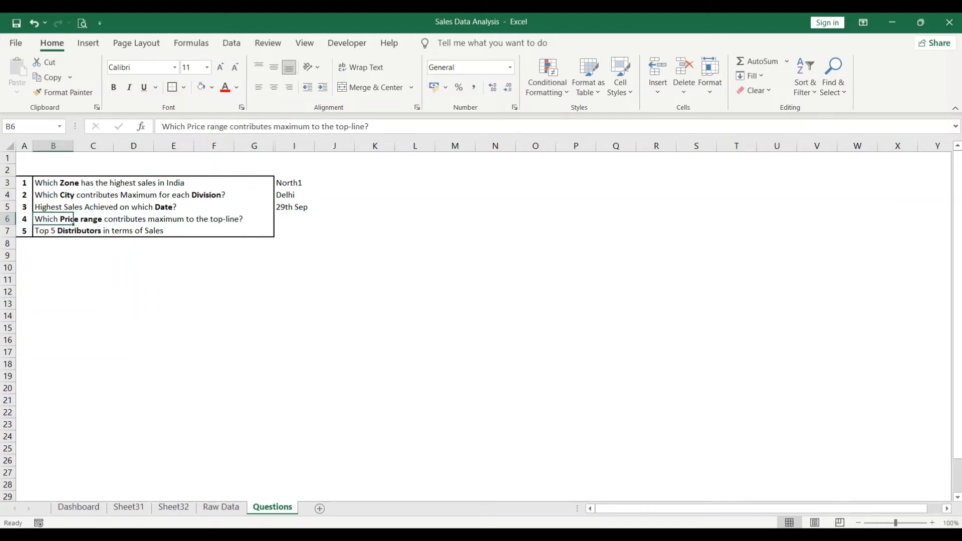
Step: Insert a new PivotTable from the Raw Data sales on a new sheet, Sheet33
left_click(231, 508)
left_click(86, 267)
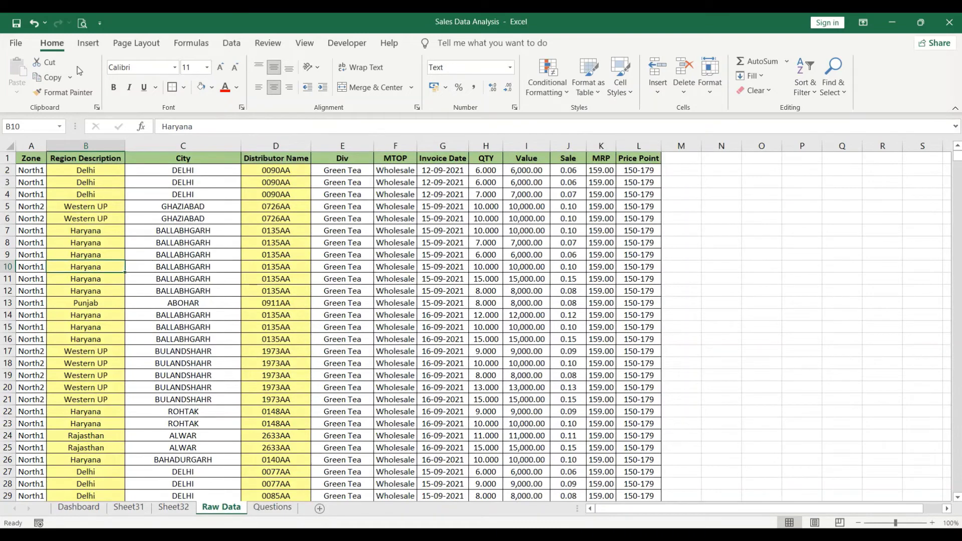
left_click(87, 43)
left_click(22, 75)
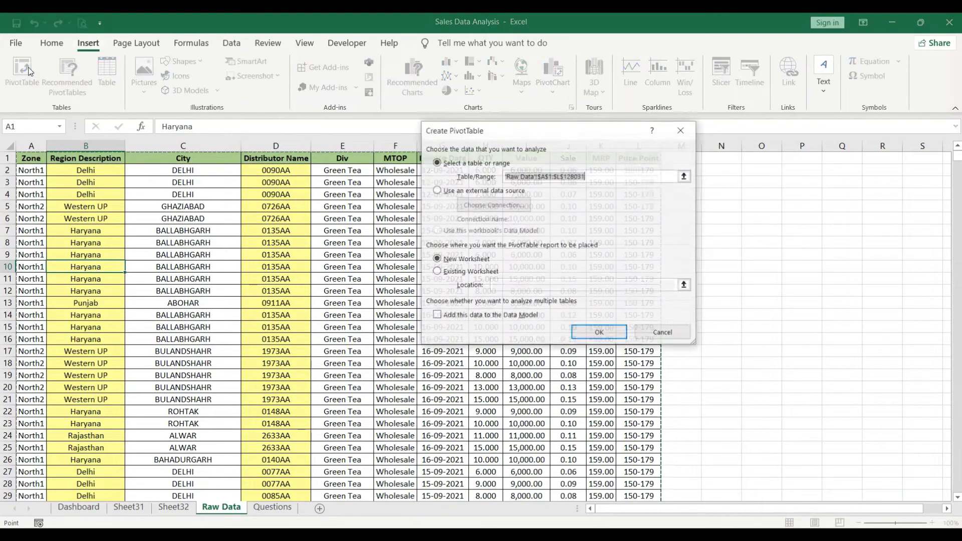
left_click(599, 333)
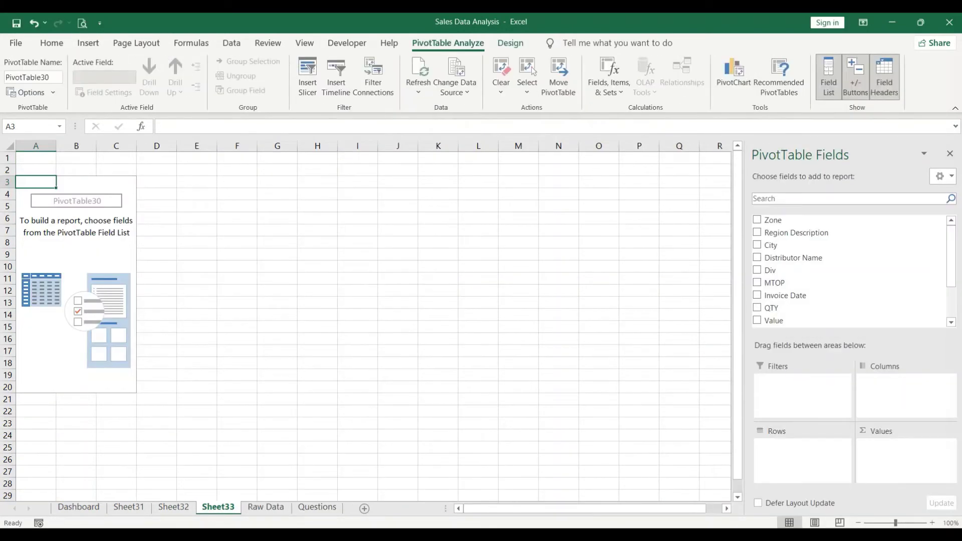
Step: Count Sale by Price Point, sorted descending by Count of Sale; 180+ leads at 71787
scroll(812, 301, "down", 3)
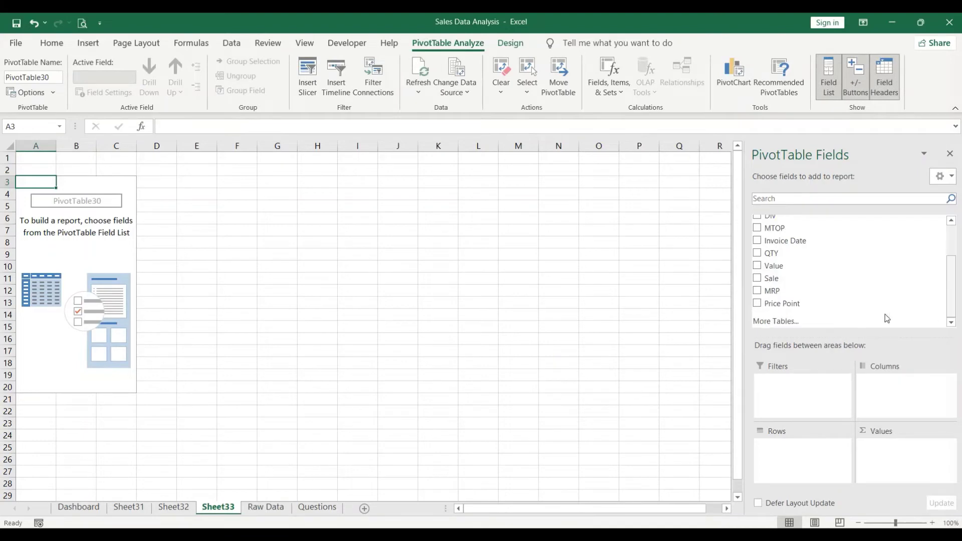
left_click_drag(812, 303, 802, 451)
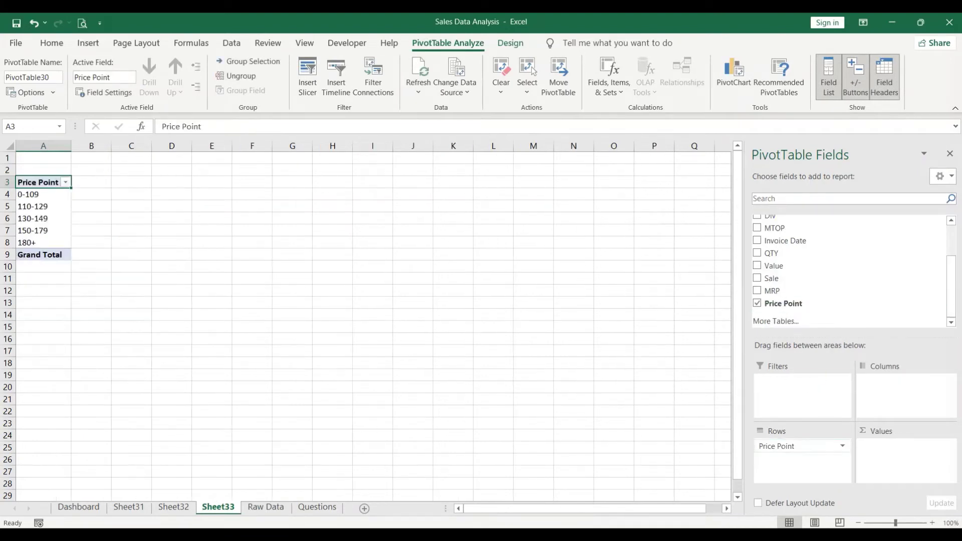
left_click_drag(824, 279, 909, 471)
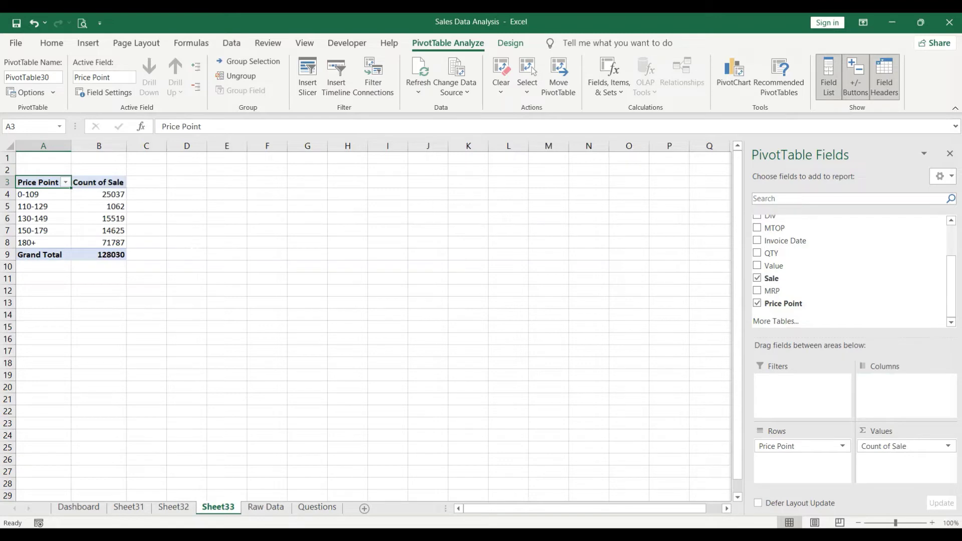
left_click(65, 183)
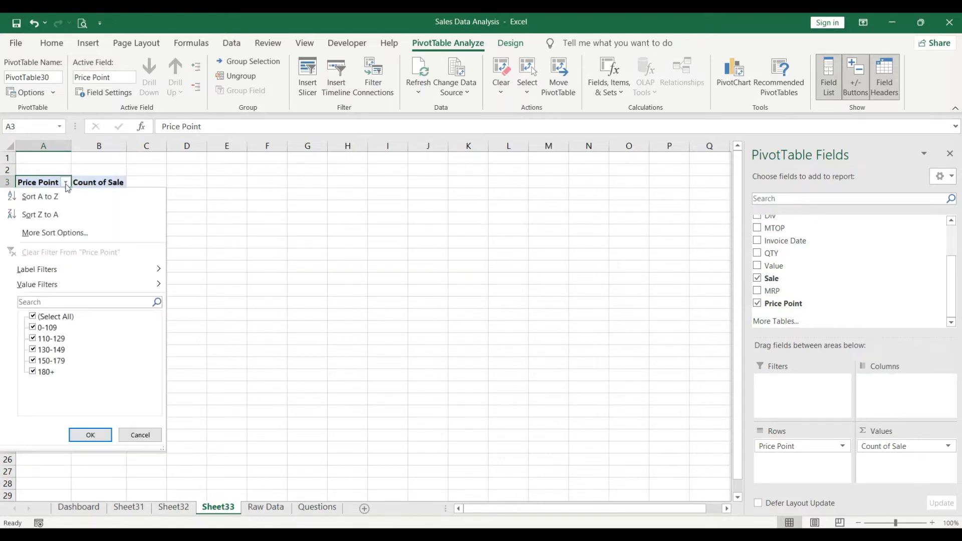
left_click(79, 234)
left_click(503, 218)
left_click(648, 230)
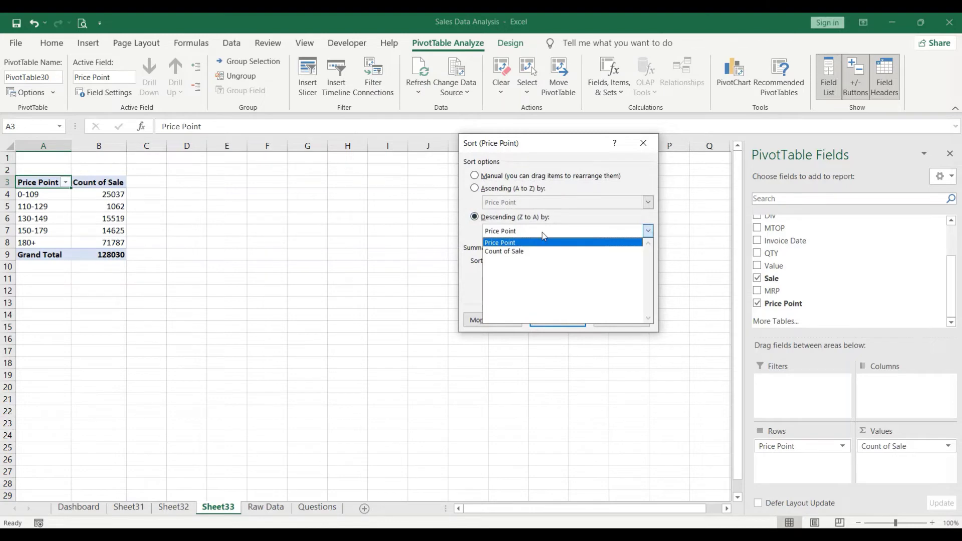
left_click(559, 255)
left_click(569, 325)
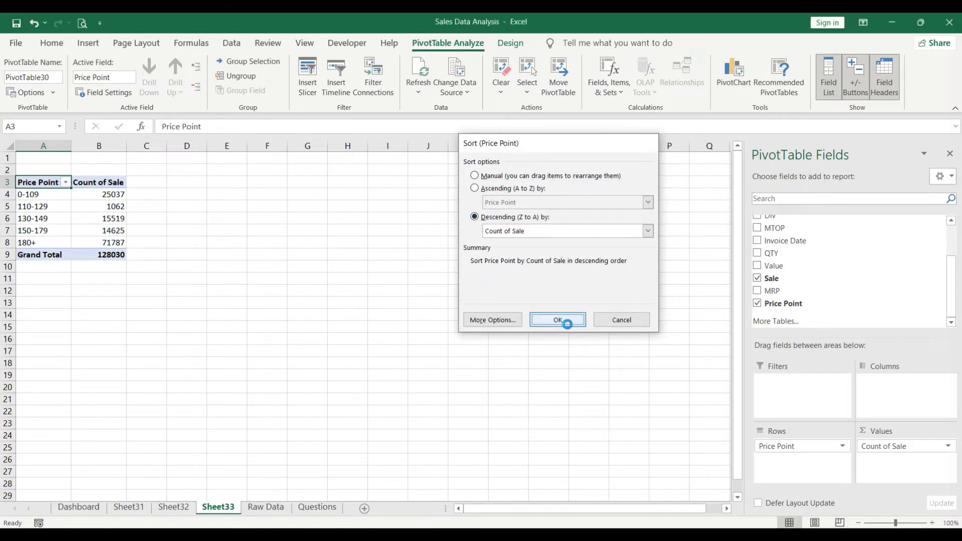
left_click(40, 195)
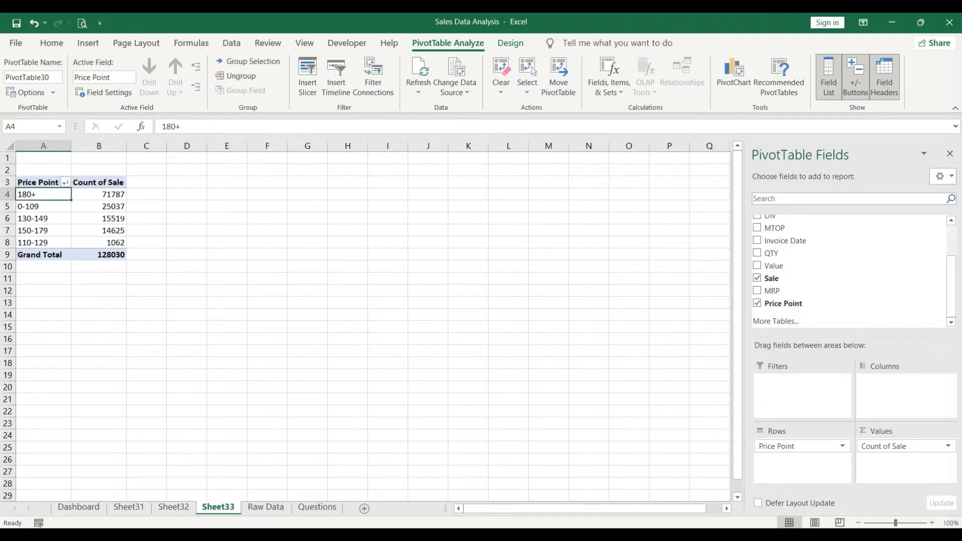
left_click(112, 194)
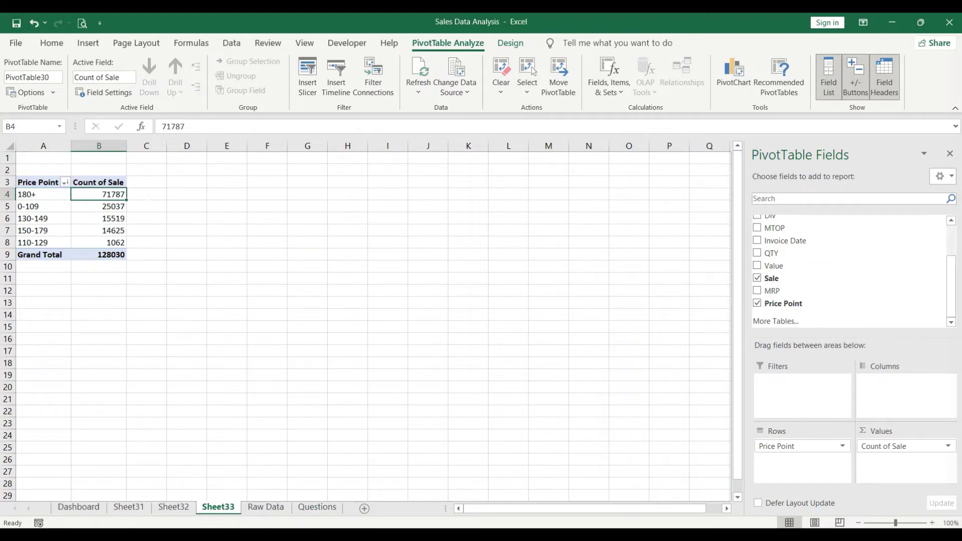
Step: In C4, divide the 180+ count by the Grand Total, giving a 0.560705 share
key("Right")
type("=")
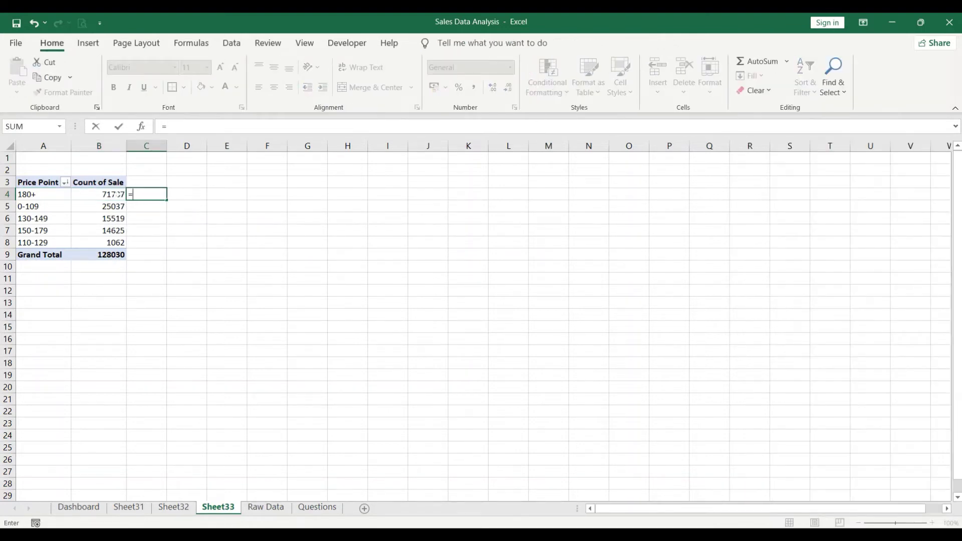
left_click(117, 194)
type("/")
left_click(116, 255)
key("Return")
left_click(164, 195)
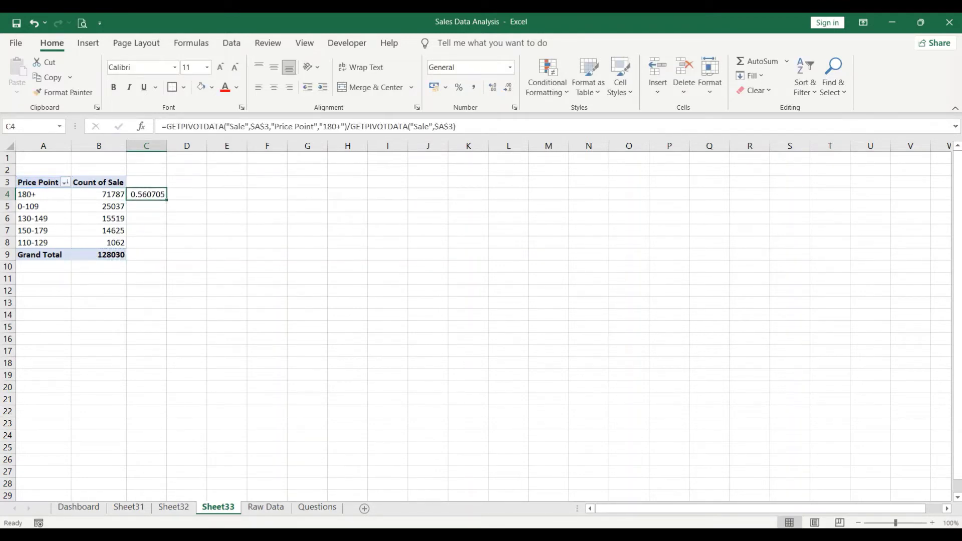
left_click_drag(43, 194, 99, 194)
Step: Enter 180+ in Questions cell I6 as the fourth answer
left_click(270, 507)
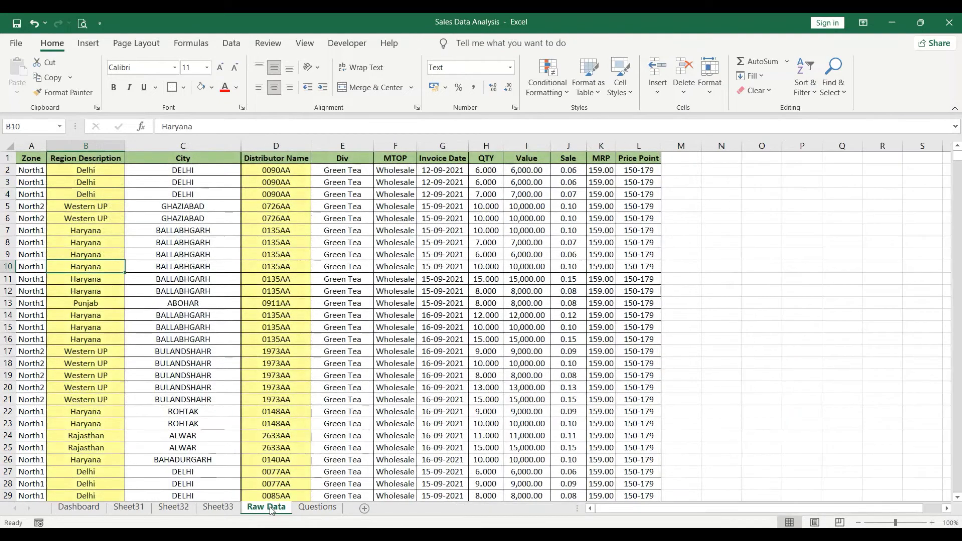
left_click(317, 507)
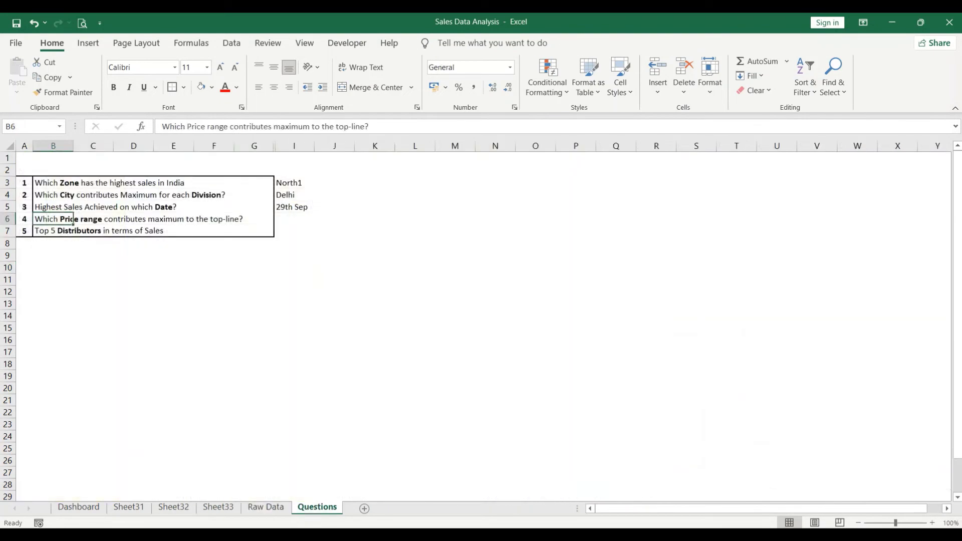
left_click(294, 219)
type("180+")
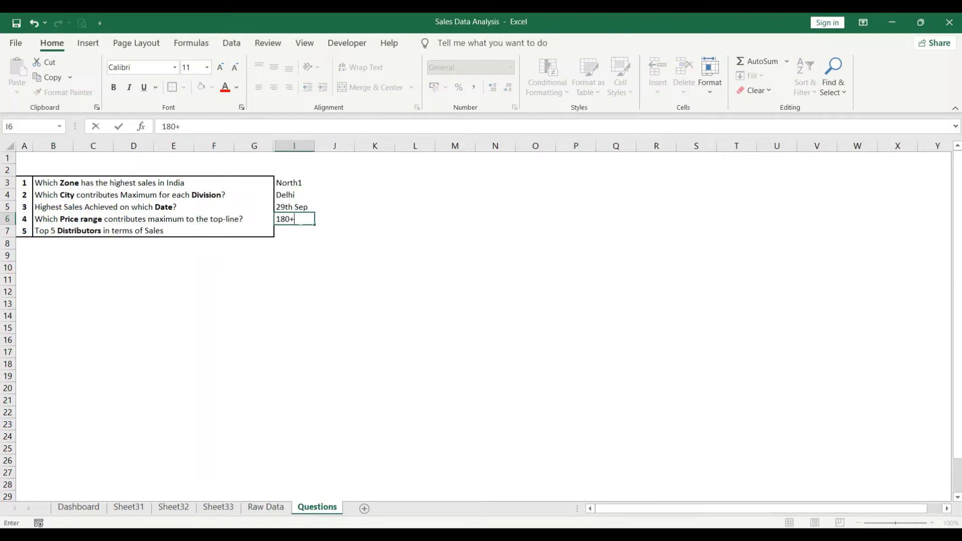
key("Return")
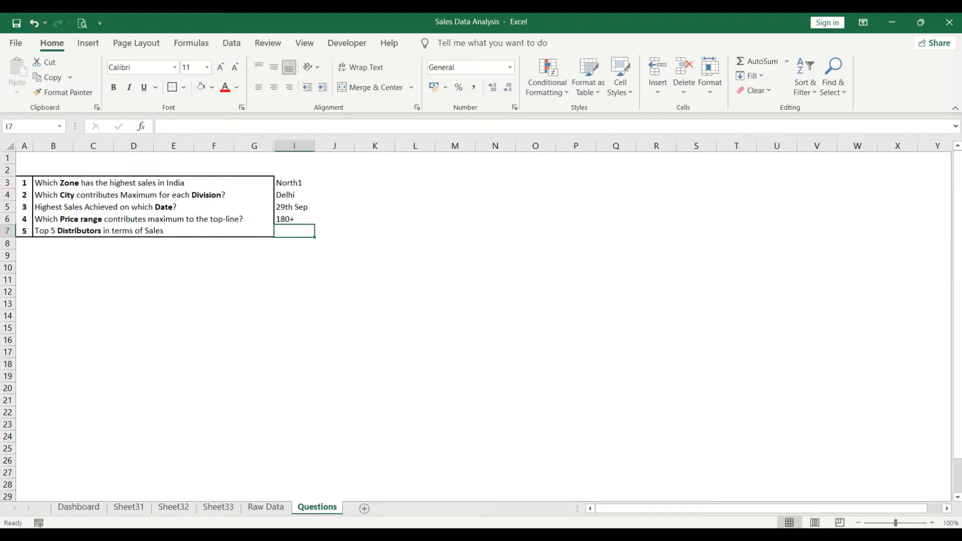
Step: Insert a new PivotTable from the Raw Data sales on a new sheet, Sheet34
left_click(265, 507)
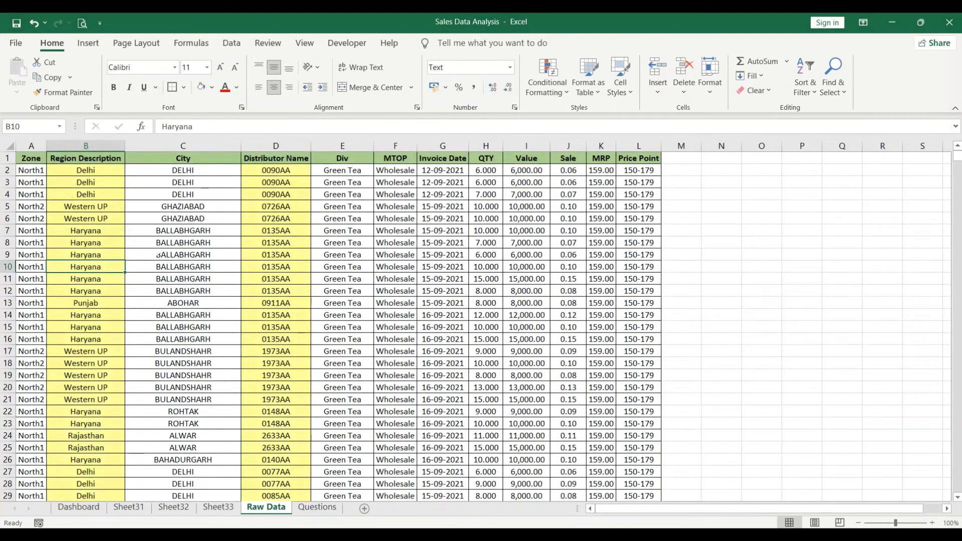
left_click(183, 254)
left_click(88, 42)
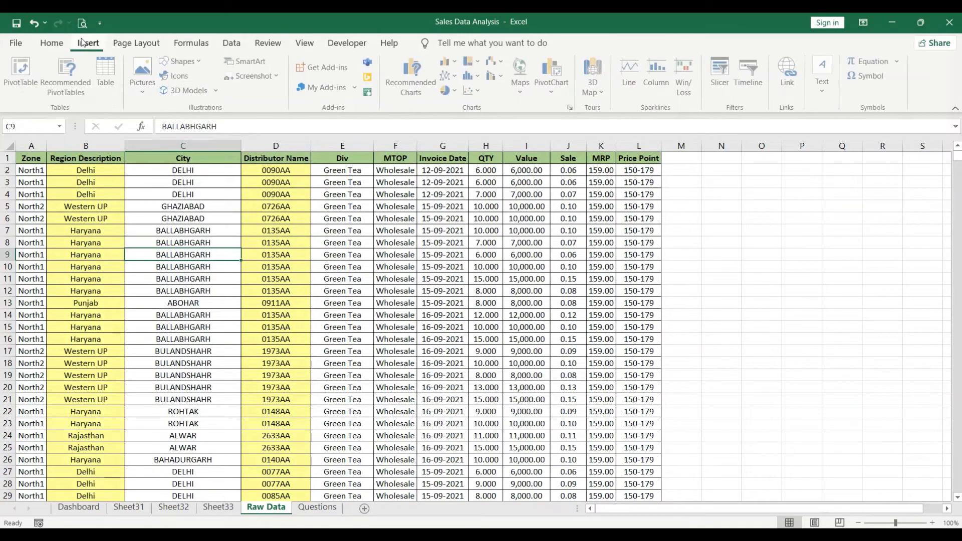
left_click(20, 67)
key("Return")
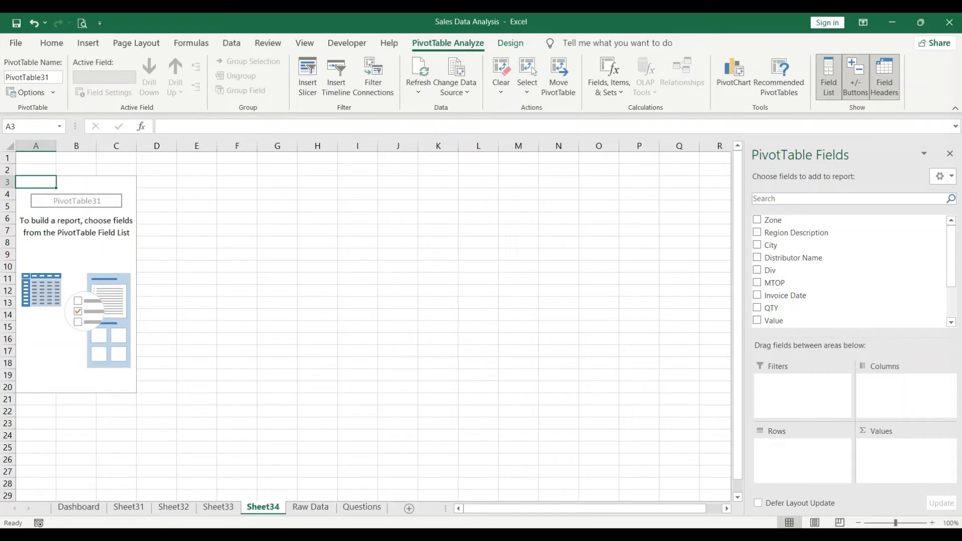
Step: Count Sale by Distributor Name, sorted descending by Count of Sale
left_click(954, 297)
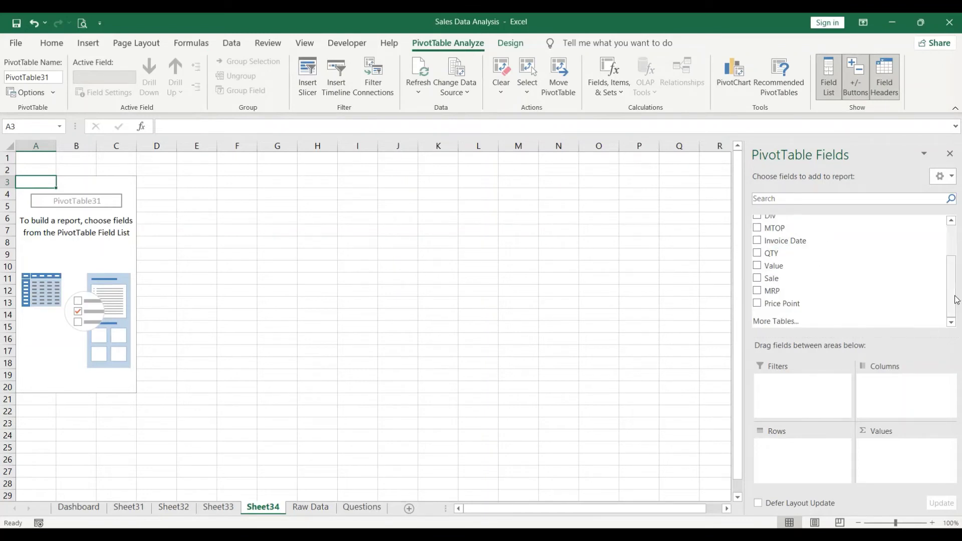
left_click_drag(954, 299, 955, 268)
left_click_drag(812, 259, 821, 458)
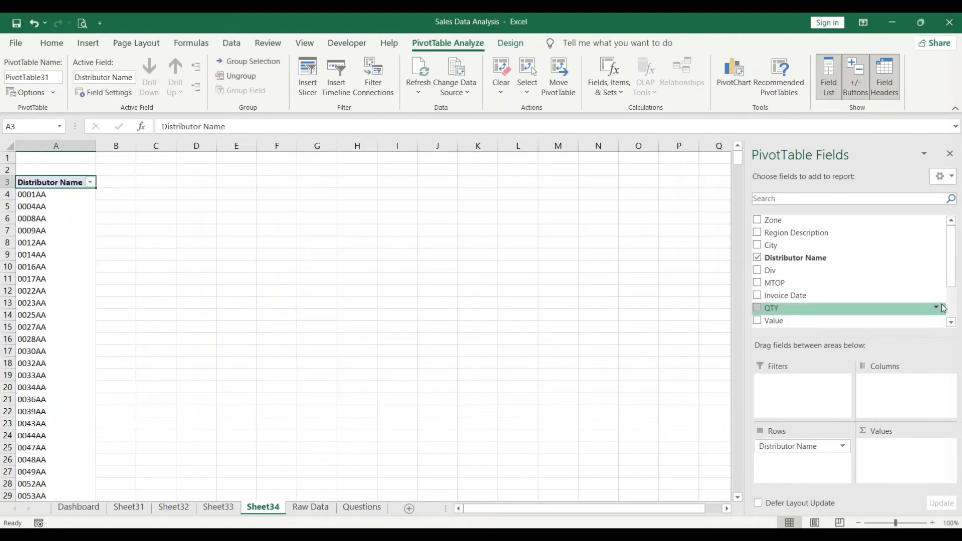
scroll(932, 308, "down", 2)
left_click_drag(837, 279, 898, 443)
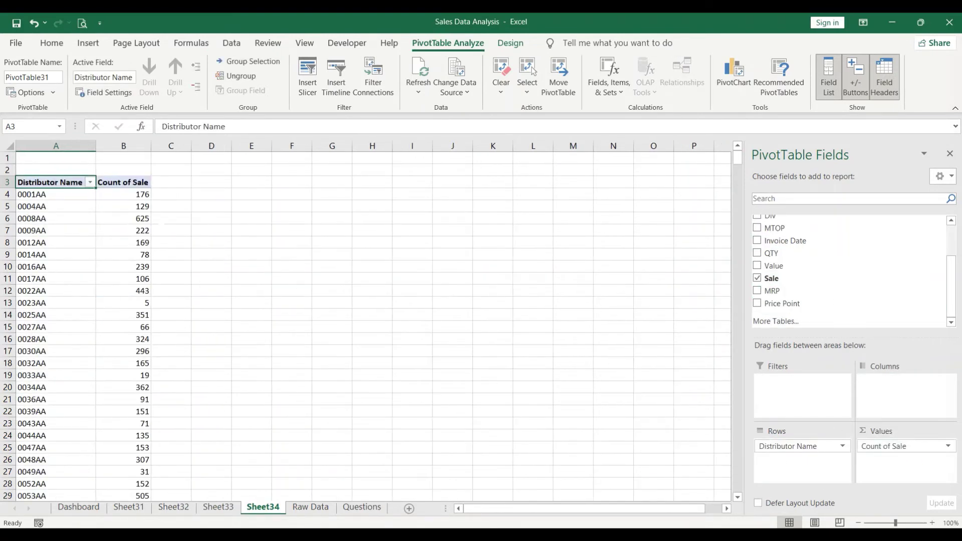
left_click(90, 182)
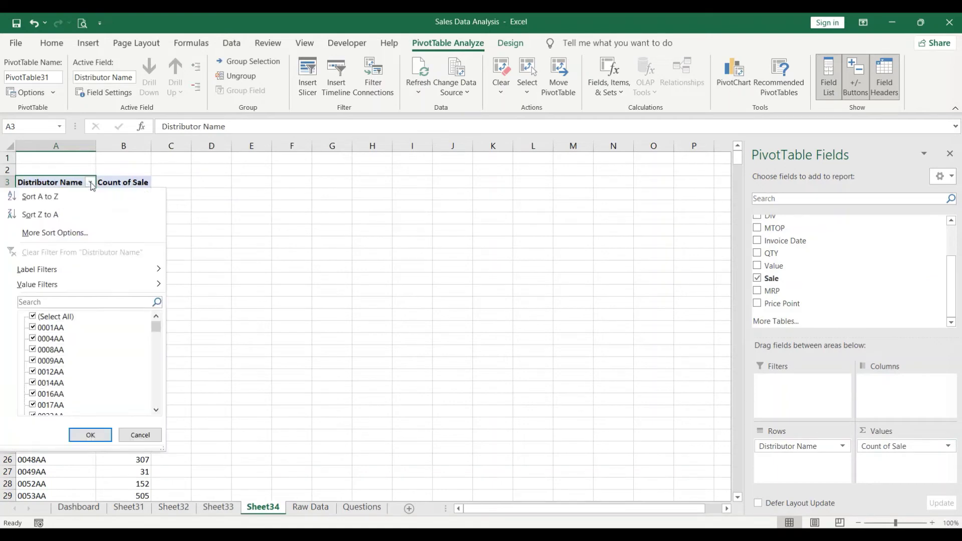
left_click(105, 231)
left_click(527, 218)
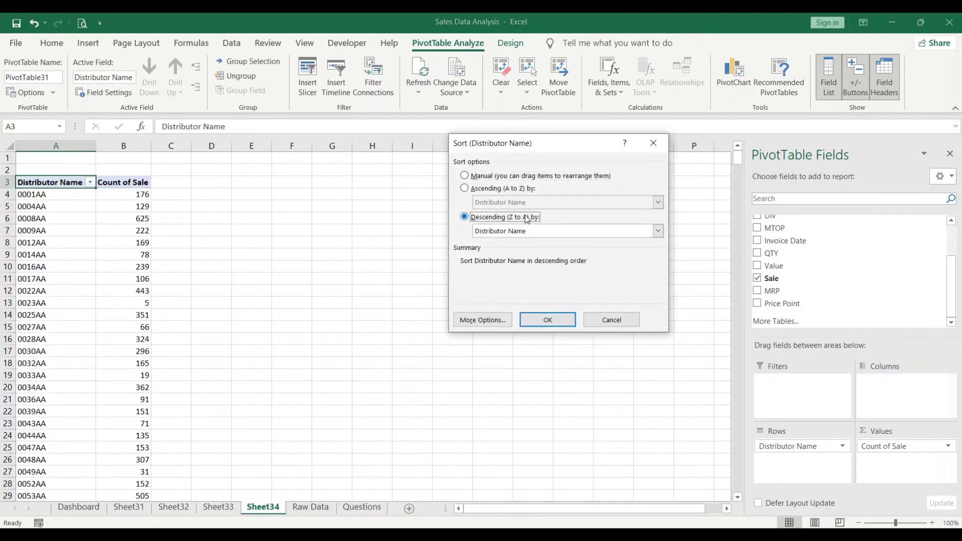
left_click(658, 230)
left_click(555, 251)
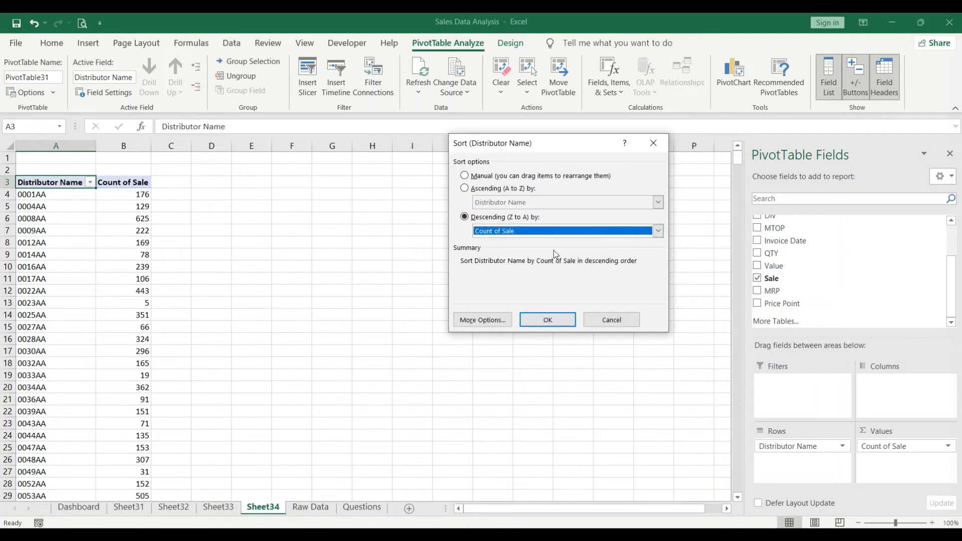
left_click(565, 316)
Step: Apply a Top 5 items value filter so only five distributors remain
left_click(90, 182)
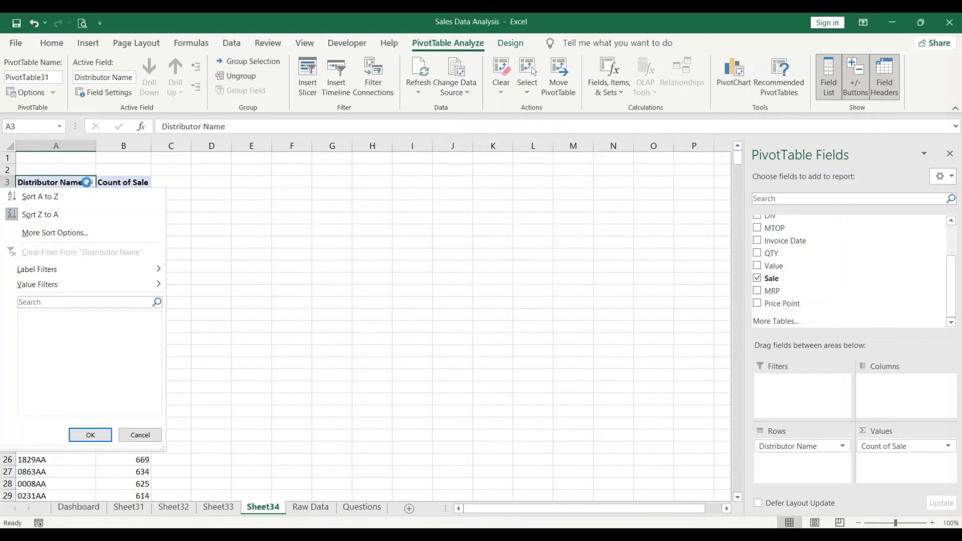
mouse_move(93, 287)
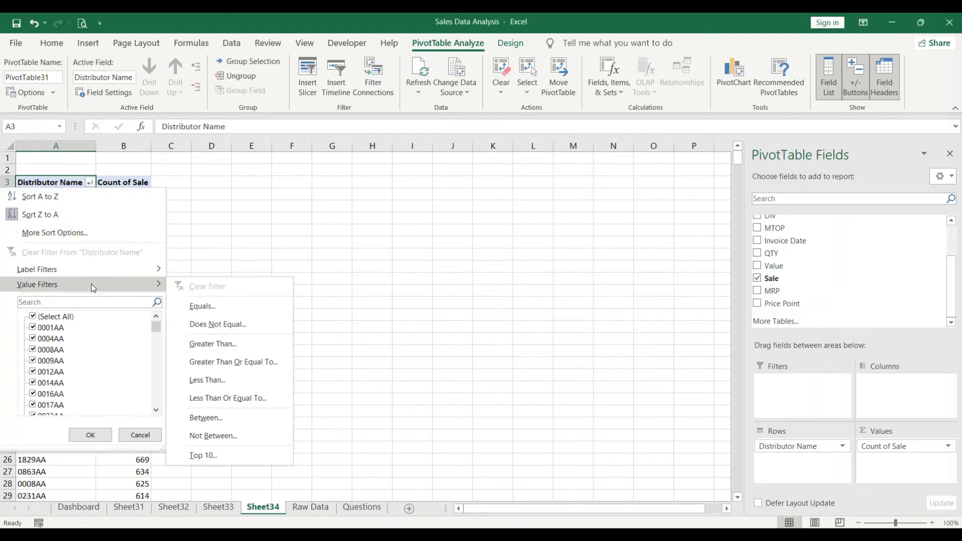
left_click(211, 456)
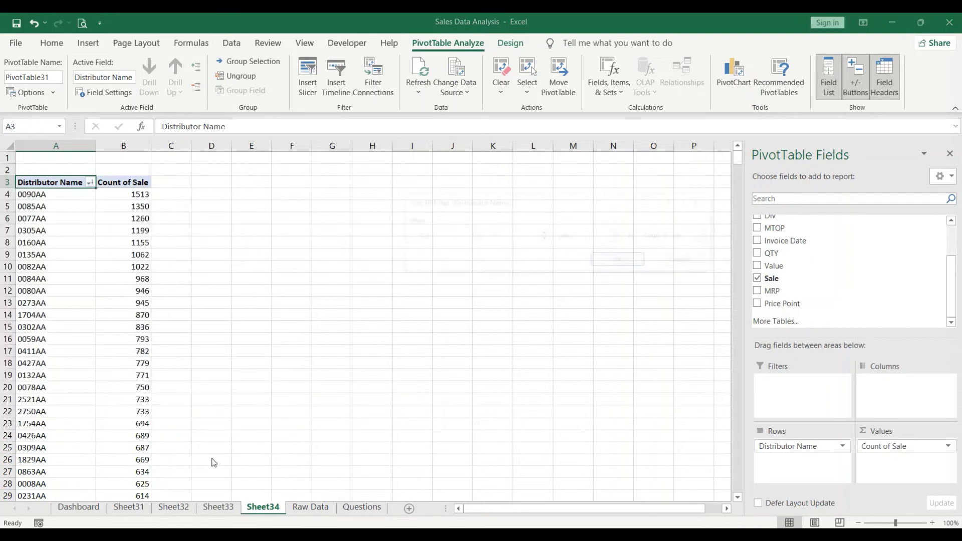
left_click(494, 236)
key("BackSpace")
key("BackSpace")
type("5")
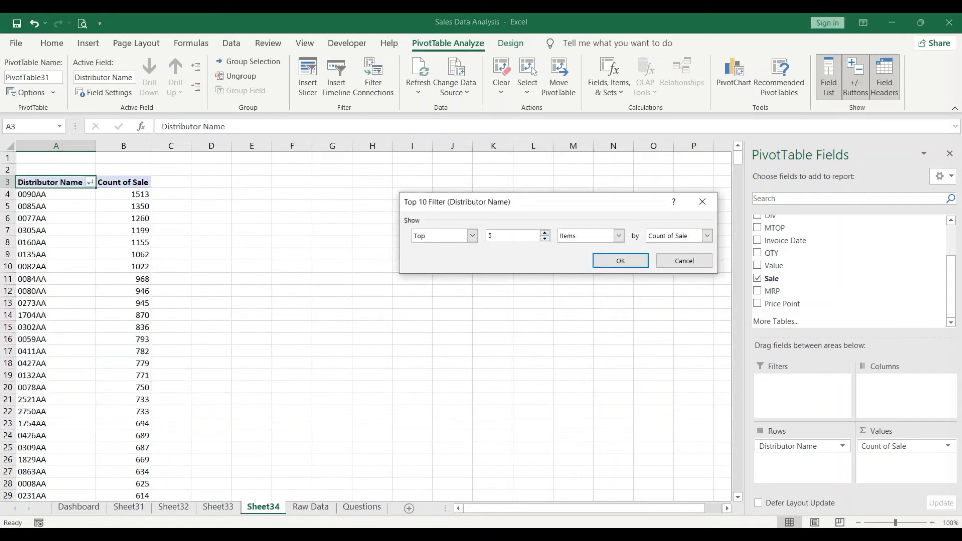
left_click(619, 236)
left_click(621, 237)
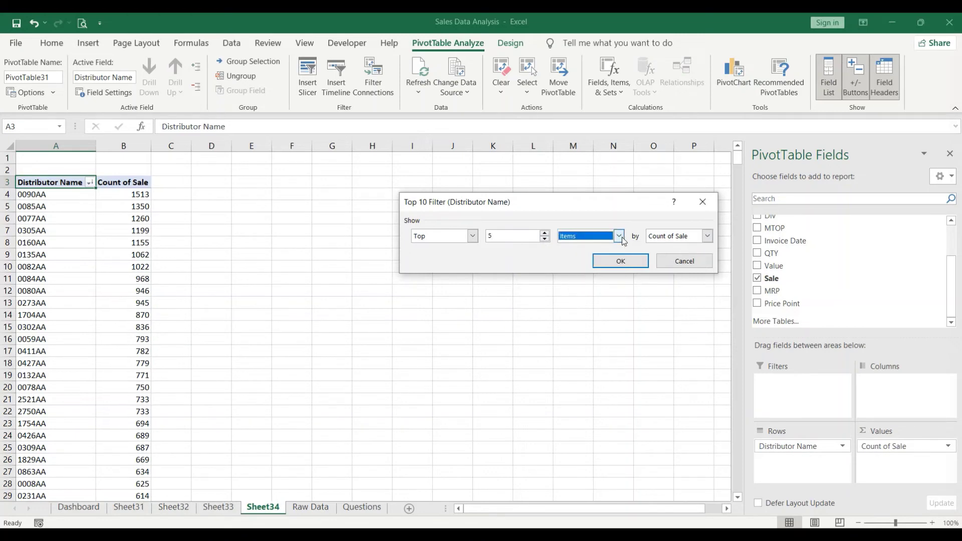
left_click(632, 263)
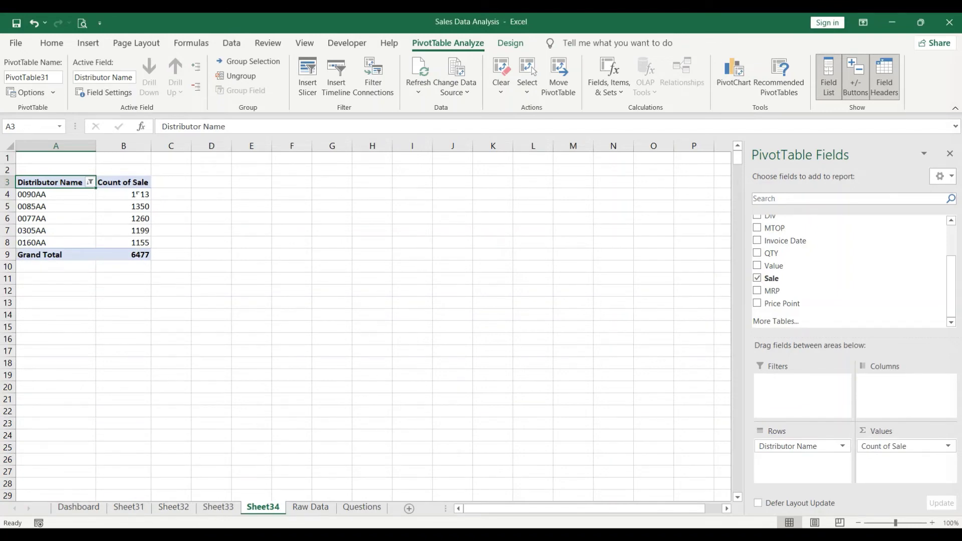
Step: Inspect top distributor 0090AA at 1513 of 6477, dismissing its detail dialog
mouse_move(136, 193)
left_click(55, 194)
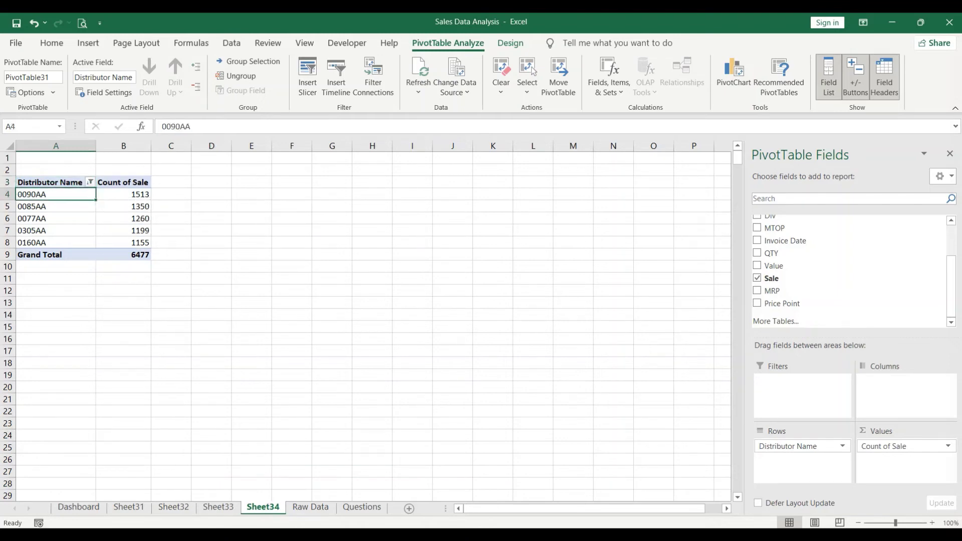
double_click(46, 197)
key("Escape")
Step: After checking the Questions sheet, start another PivotTable from the Raw Data sales
left_click(314, 508)
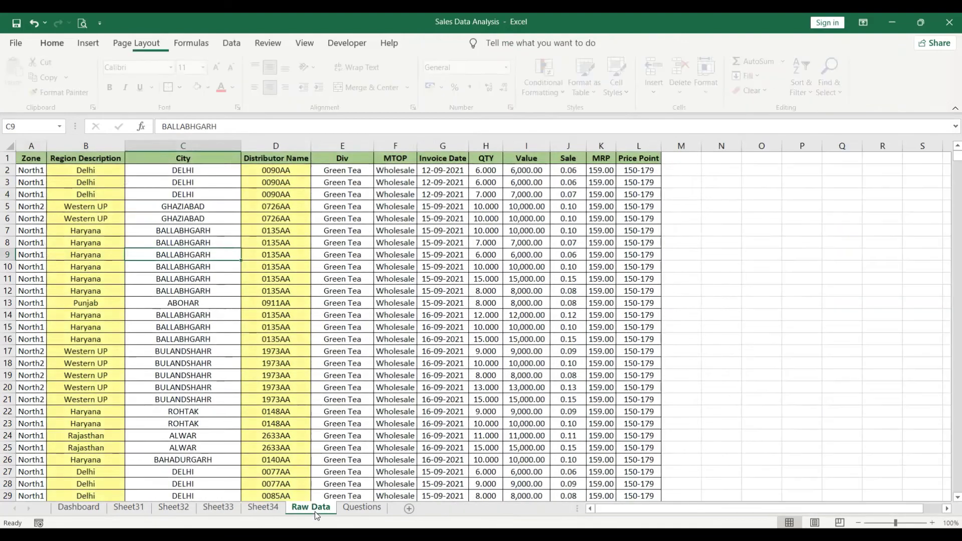
left_click(362, 507)
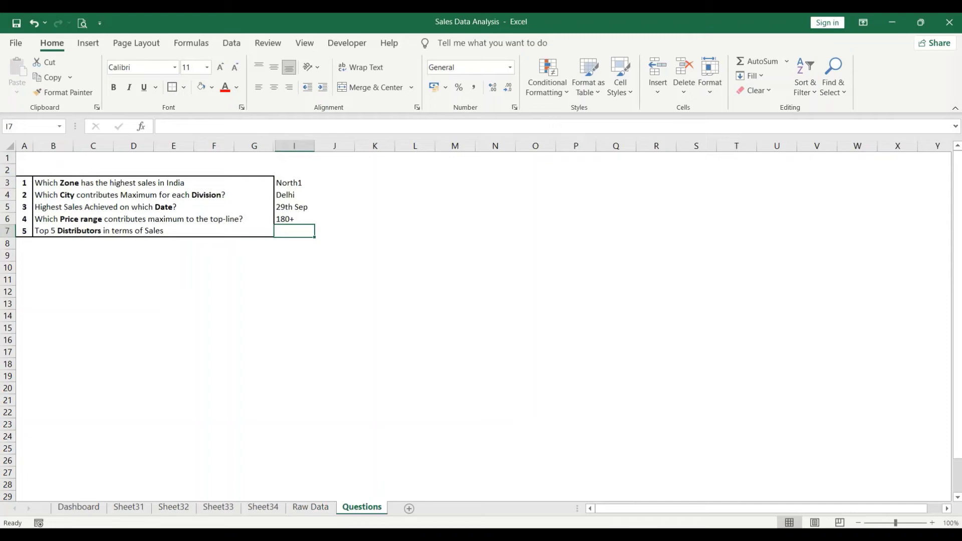
left_click(328, 508)
left_click(189, 278)
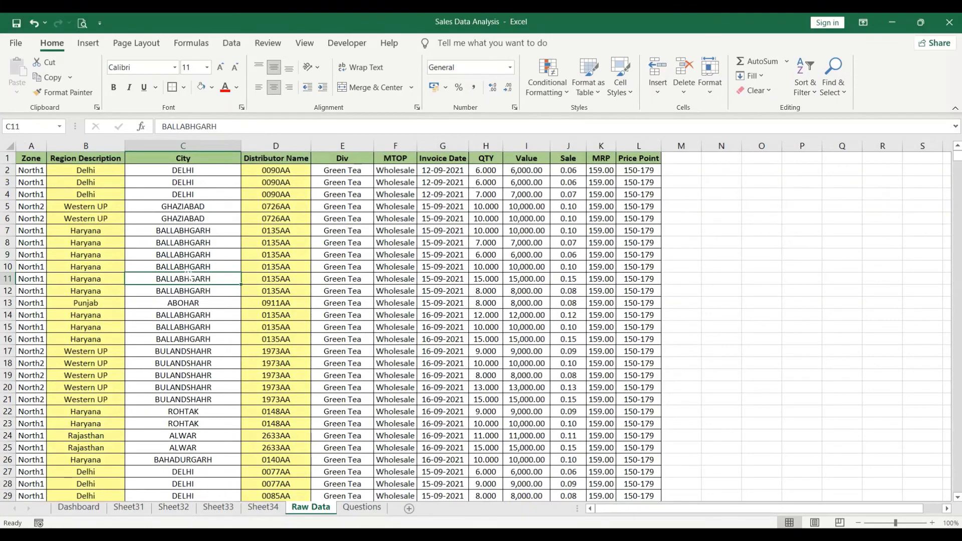
left_click(88, 43)
left_click(9, 76)
Step: Create the empty Sheet35 PivotTable and enable Classic PivotTable layout in its Display options
left_click(599, 332)
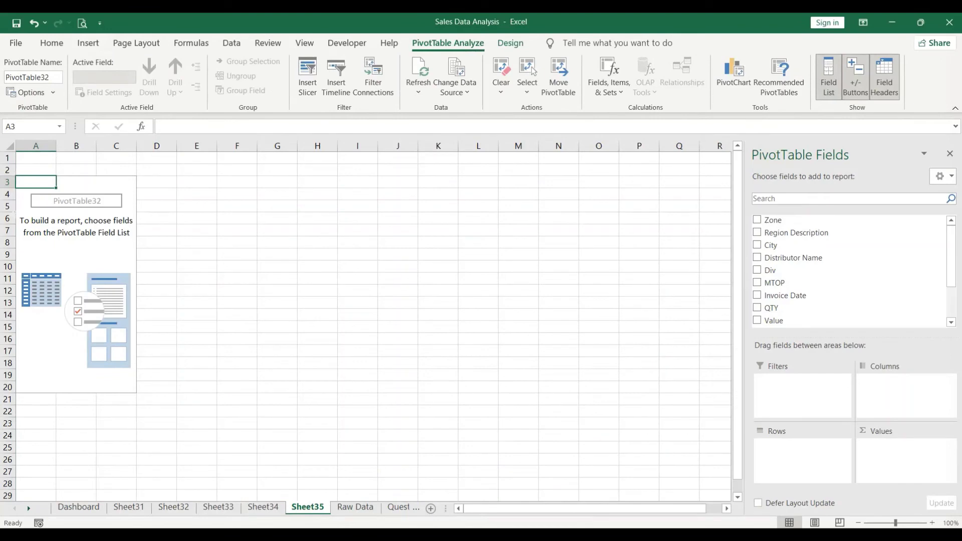
left_click_drag(35, 181, 122, 383)
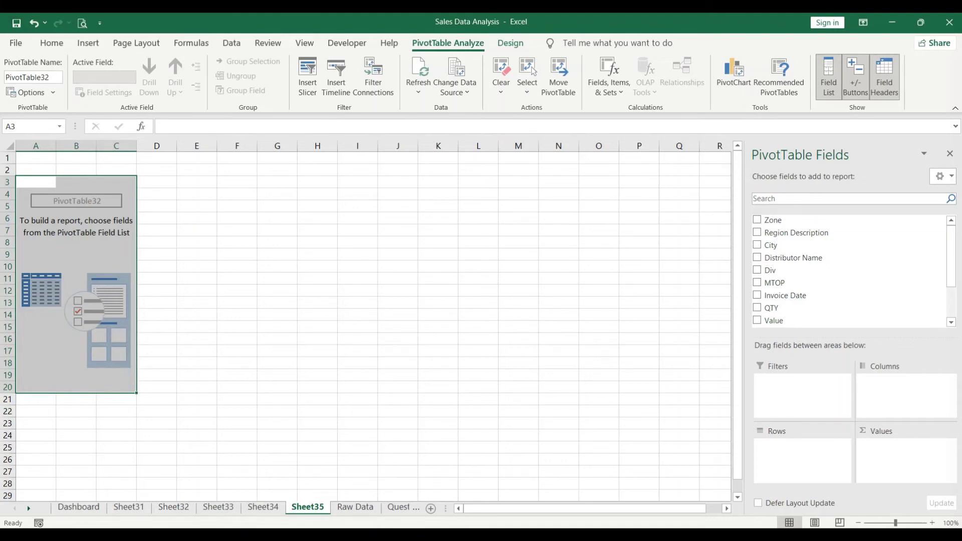
right_click(95, 222)
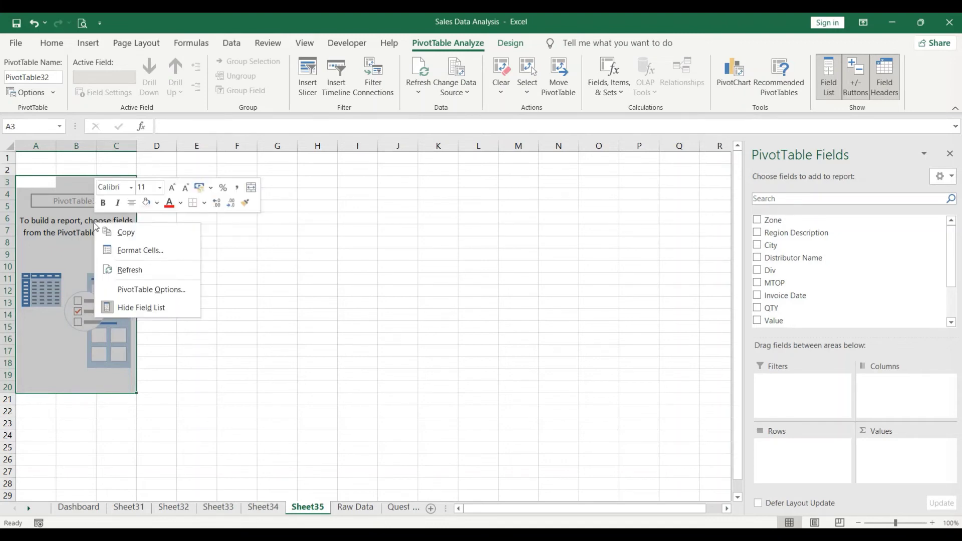
left_click(135, 290)
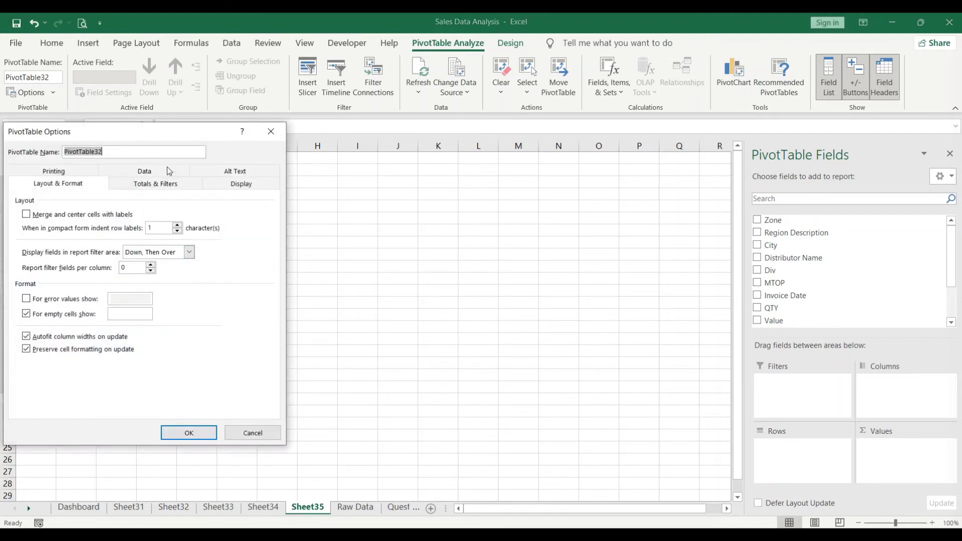
left_click(219, 188)
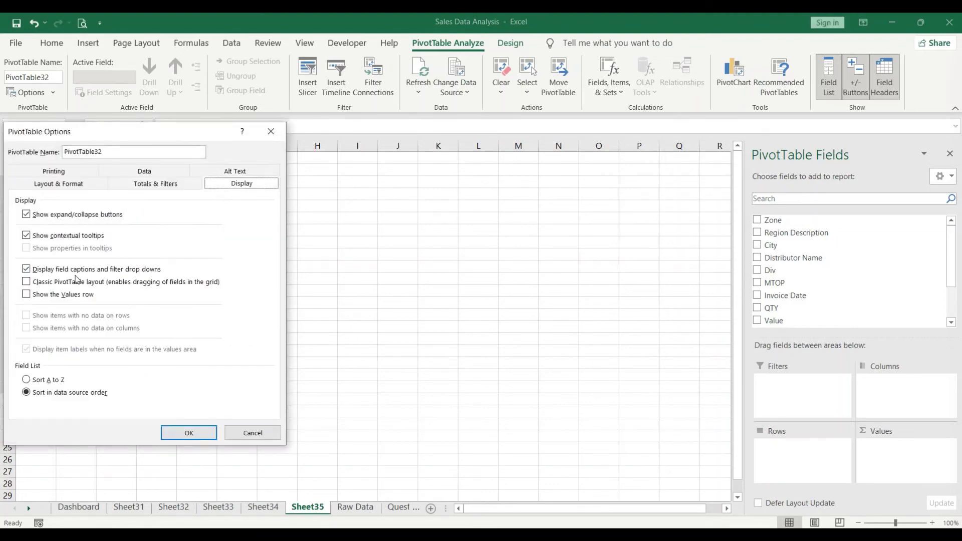
left_click(30, 283)
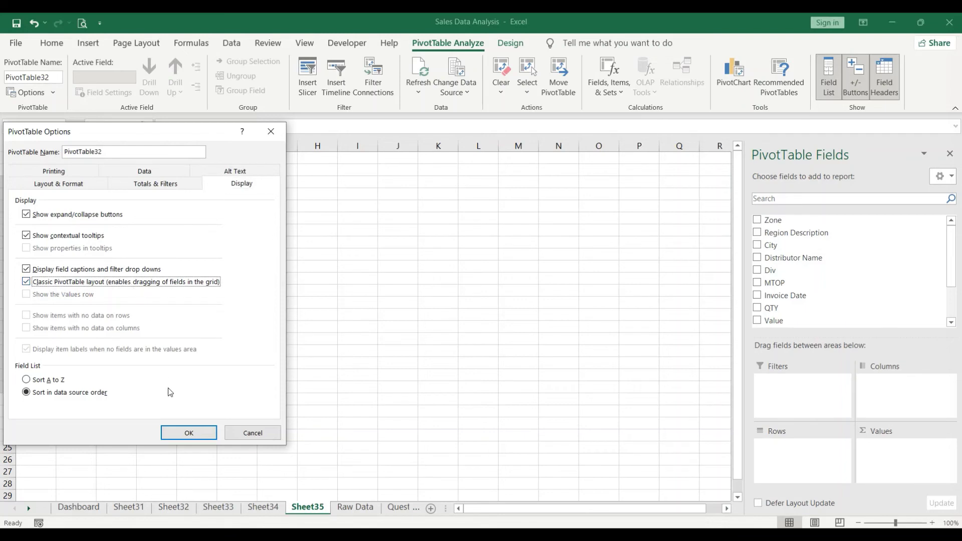
left_click(185, 431)
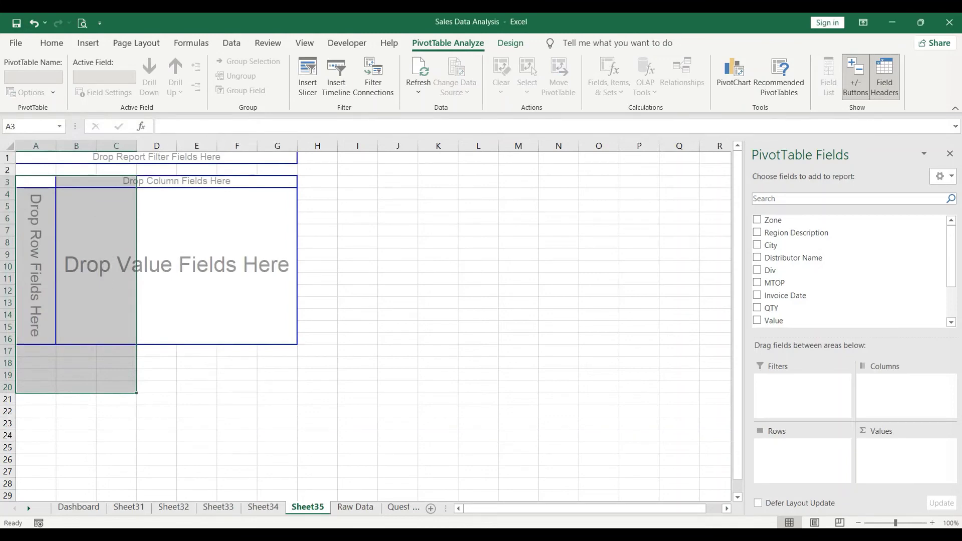
left_click(197, 350)
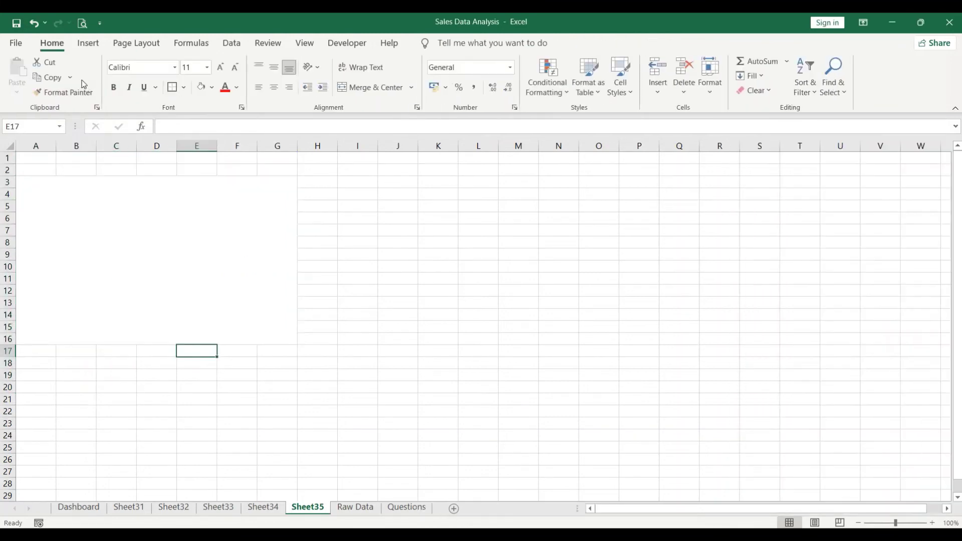
Step: Enable Classic PivotTable layout in the default layout under Excel Options > Data
left_click(18, 44)
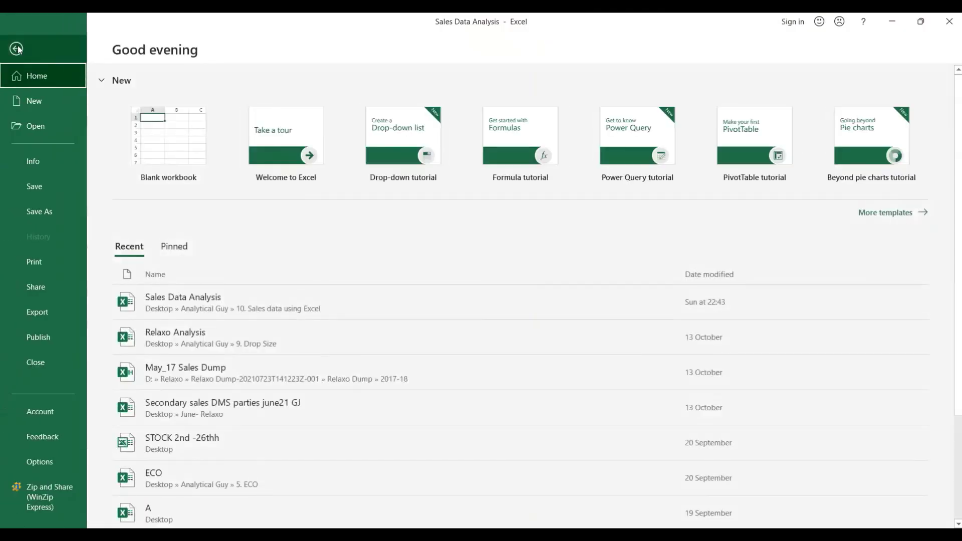
left_click(54, 460)
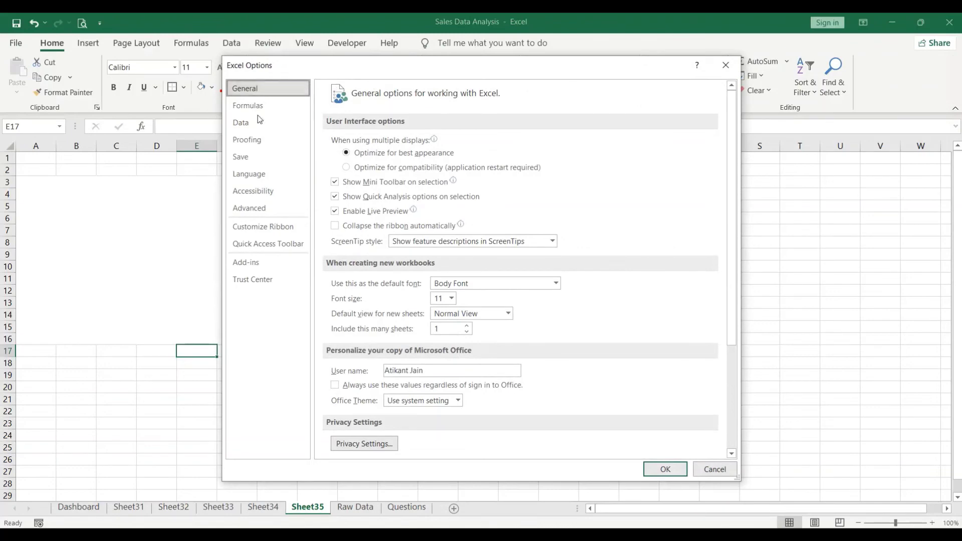
left_click(263, 121)
left_click(534, 144)
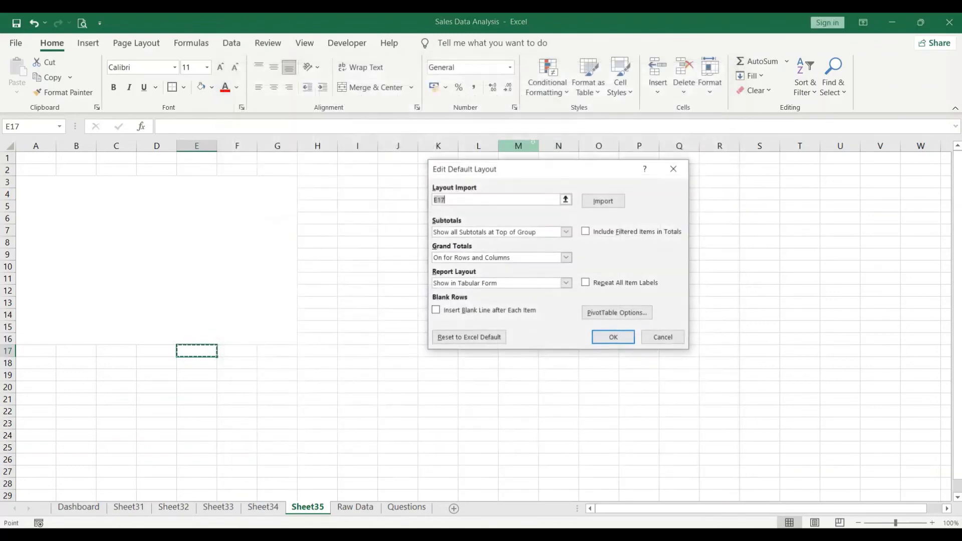
left_click(608, 314)
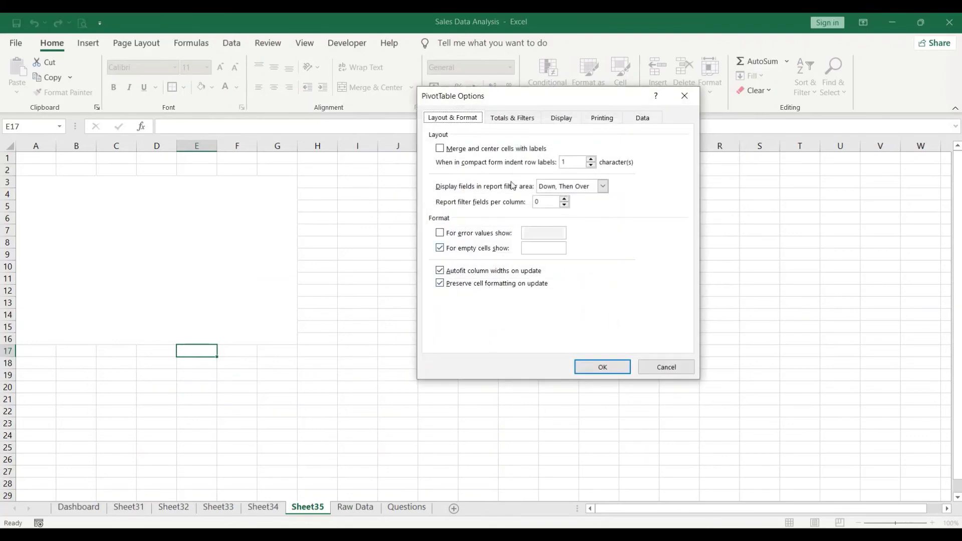
left_click(557, 120)
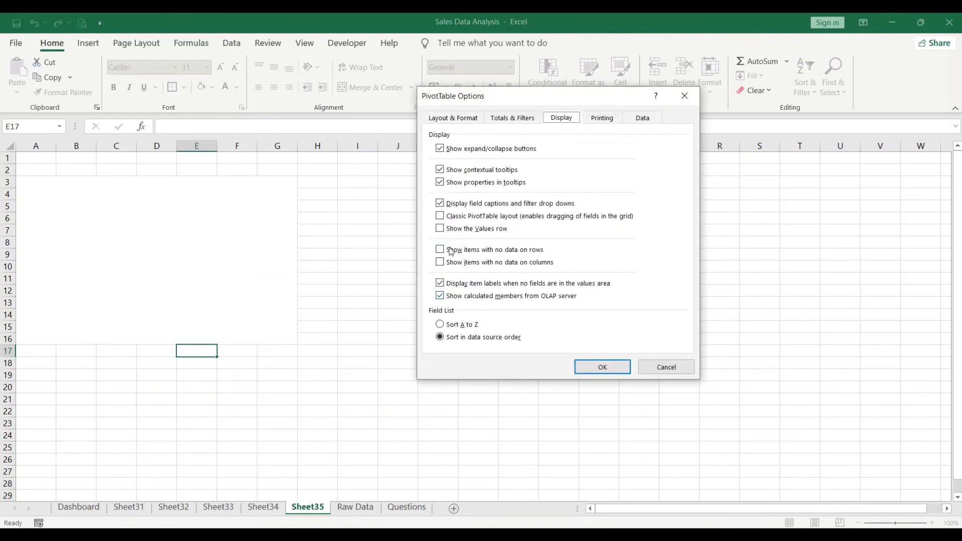
left_click(450, 218)
left_click(607, 368)
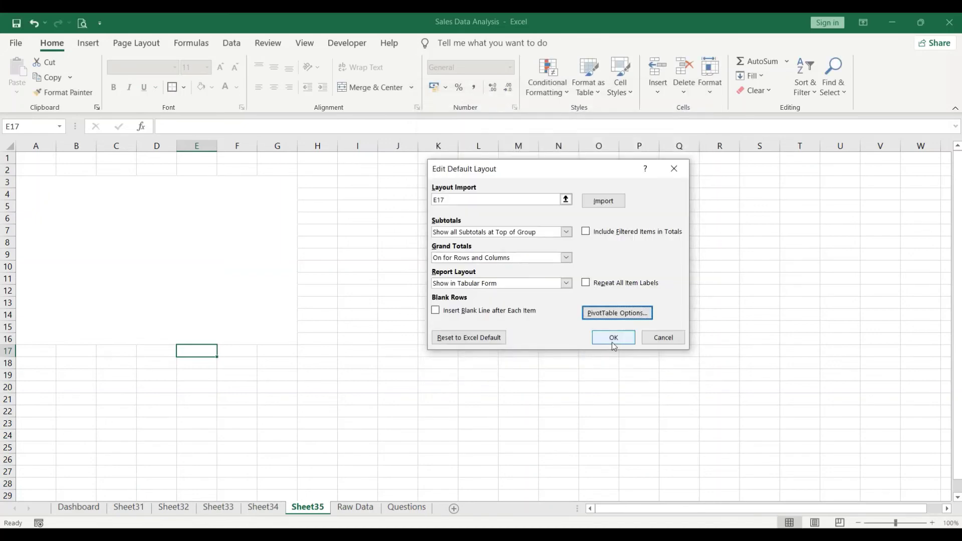
left_click(614, 338)
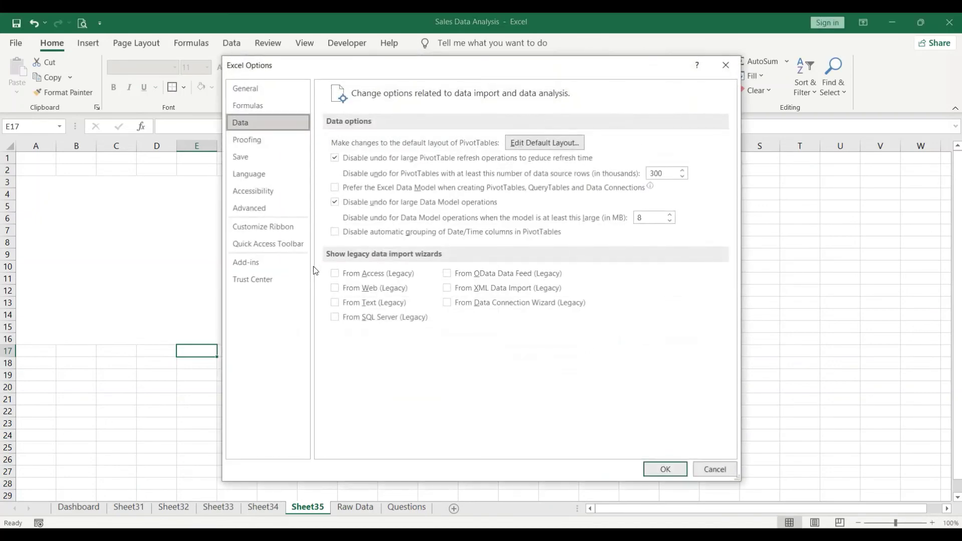
left_click(666, 470)
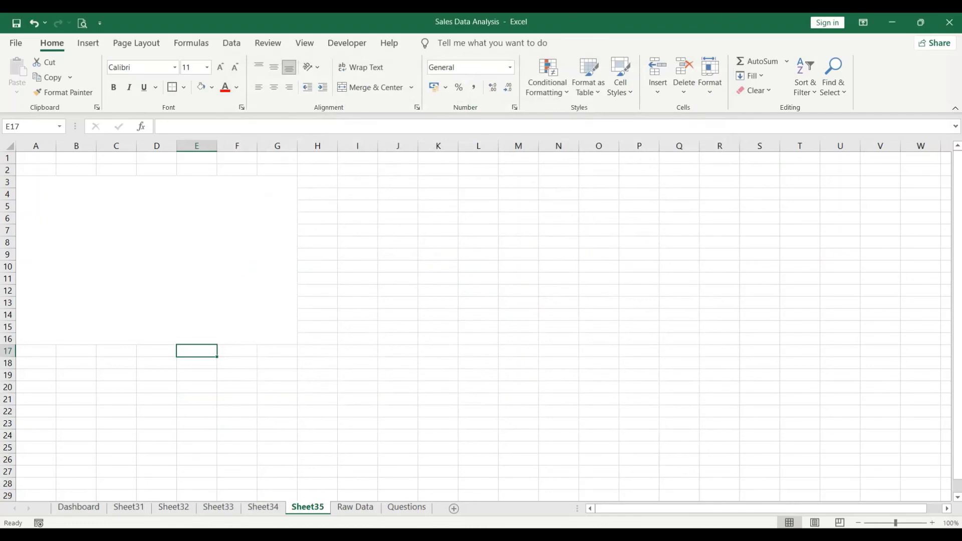
Step: Create a PivotTable from the Raw Data sales table on a new worksheet
left_click(355, 507)
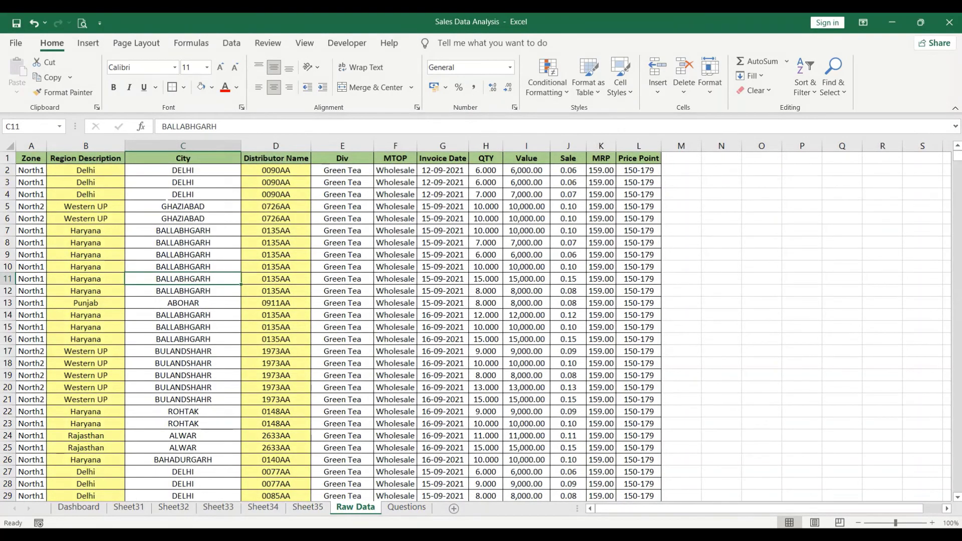
left_click(88, 43)
left_click(22, 76)
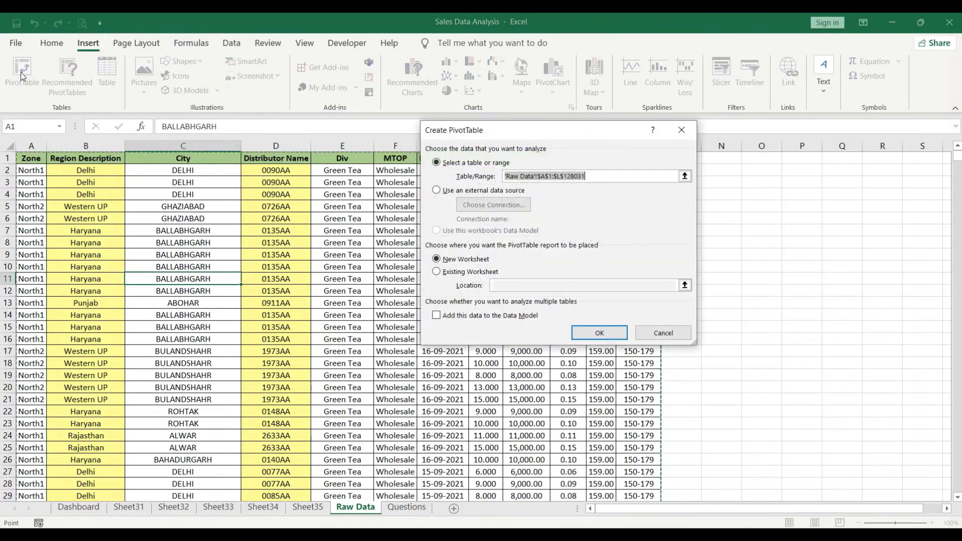
left_click(600, 332)
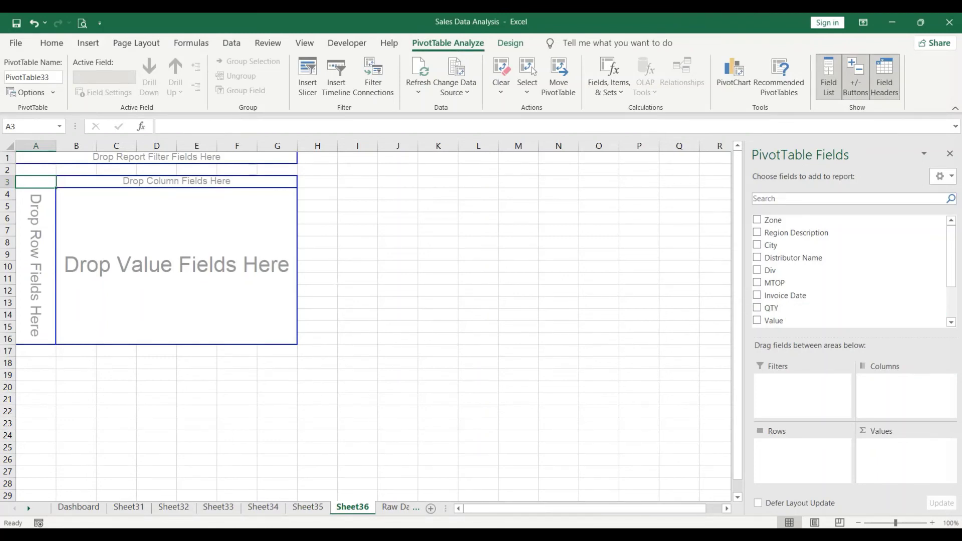
Step: Lay out the pivot with City in rows, MTOP in columns and summed QTY values
left_click_drag(804, 245, 47, 262)
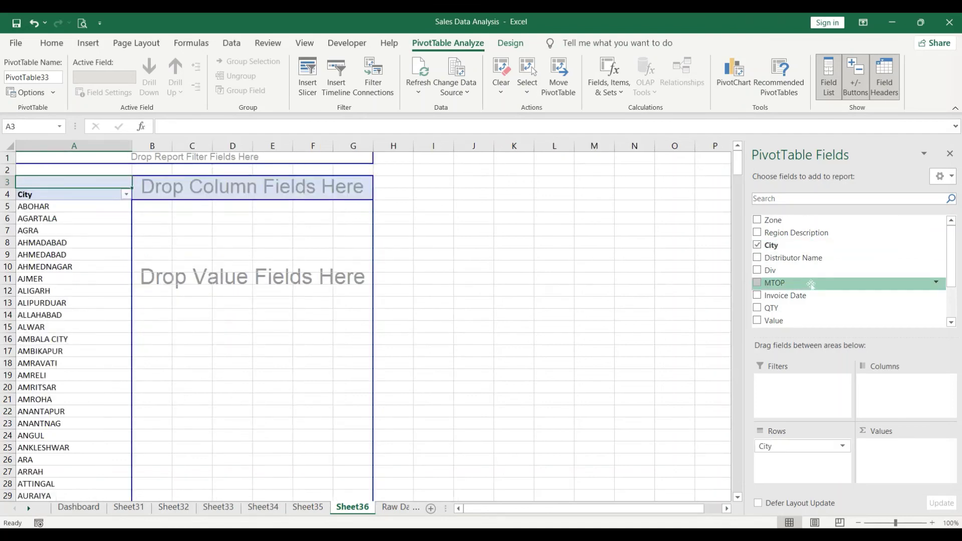
left_click_drag(777, 285, 265, 187)
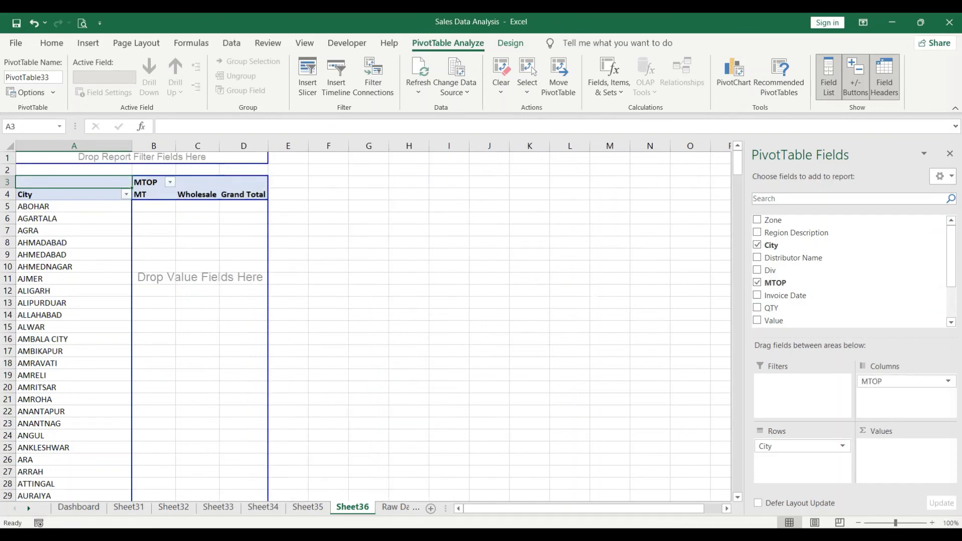
left_click_drag(886, 308, 200, 322)
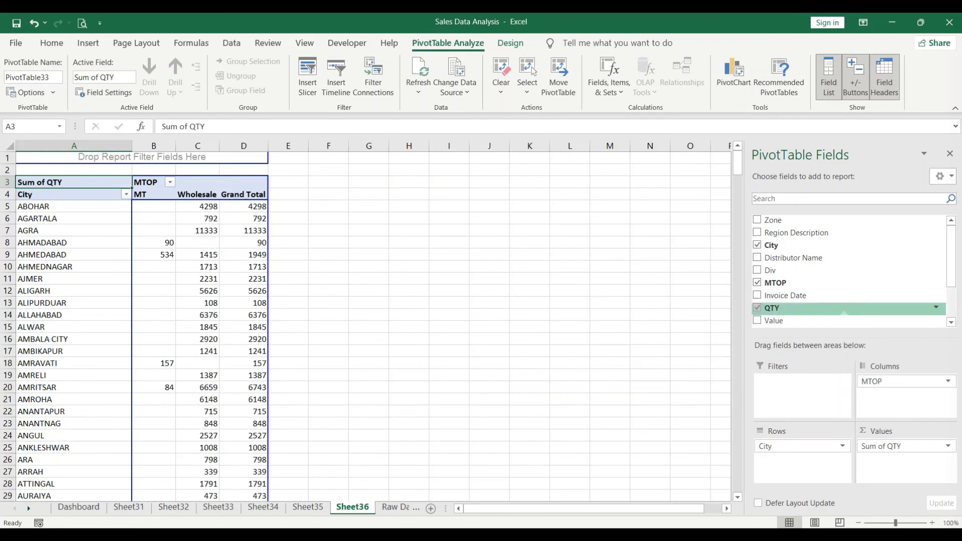
scroll(952, 302, "down", 3)
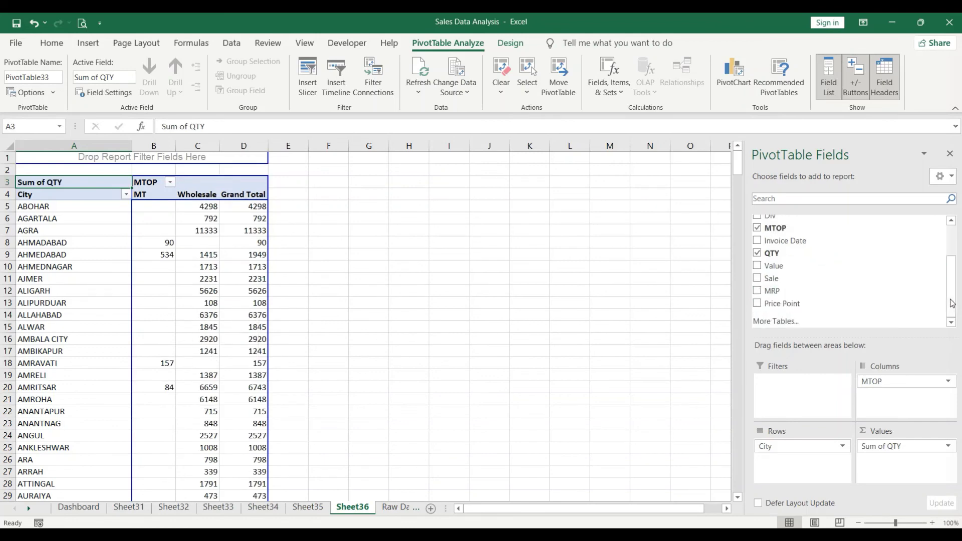
scroll(952, 262, "up", 3)
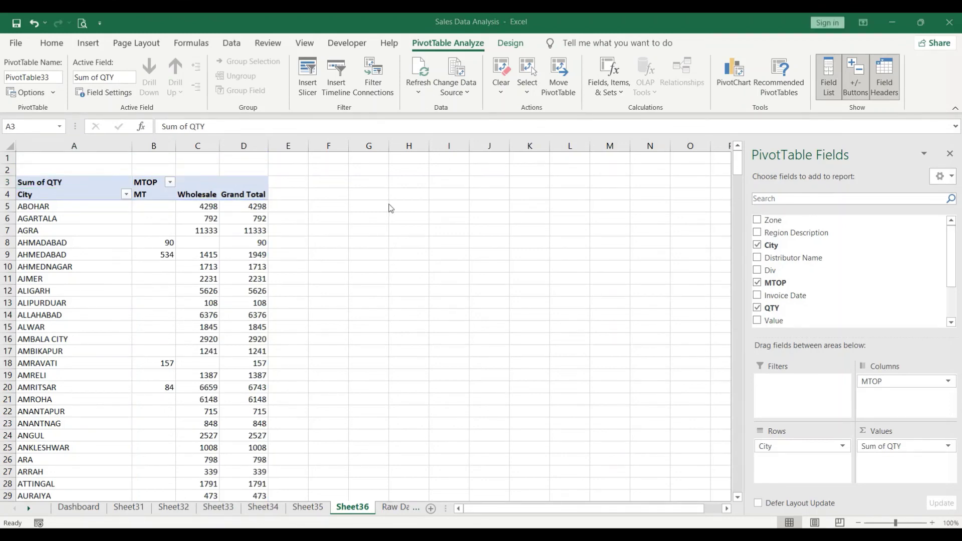
Step: Select the Raw Data MTOP, QTY, Value and Sale columns, review the Questions sheet, then return to Raw Data
left_click(382, 509)
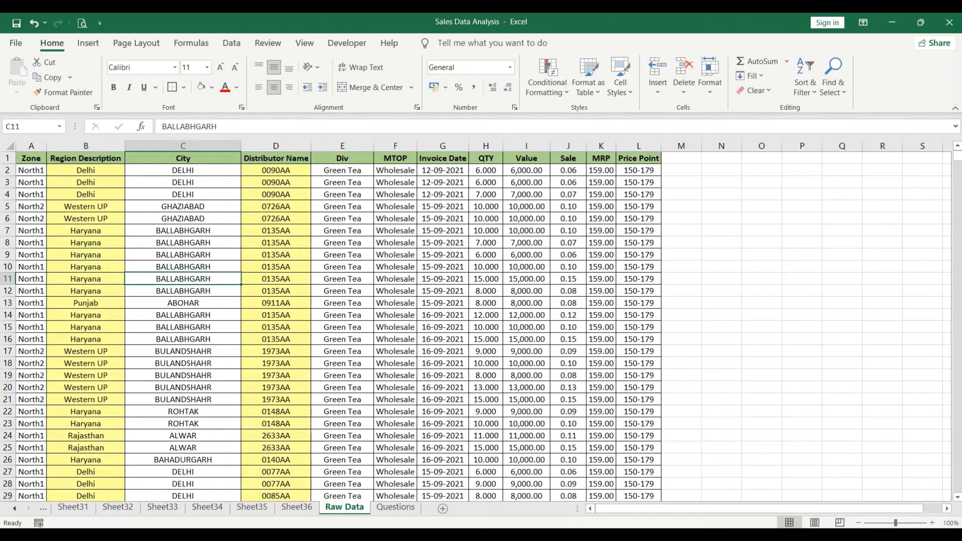
left_click(359, 162)
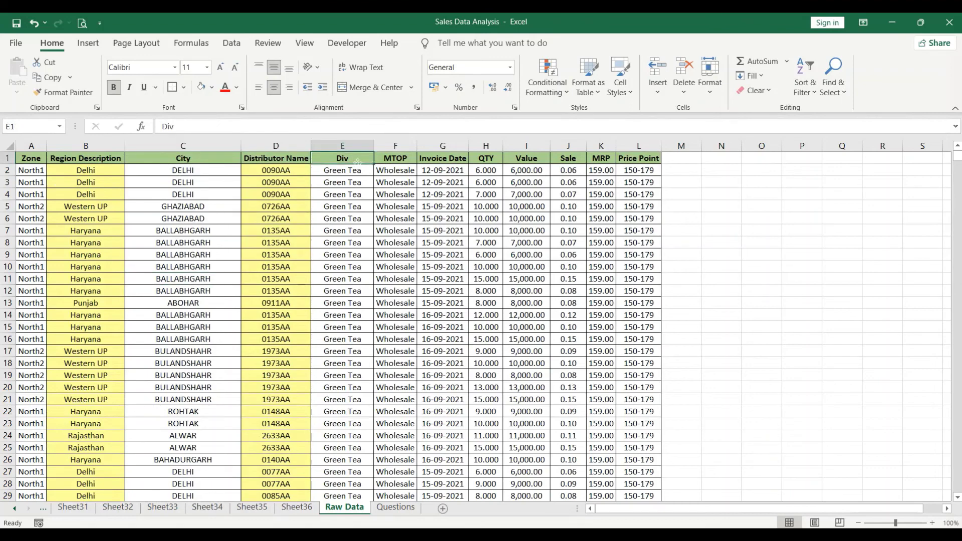
left_click(411, 158)
key("ctrl+shift+Down")
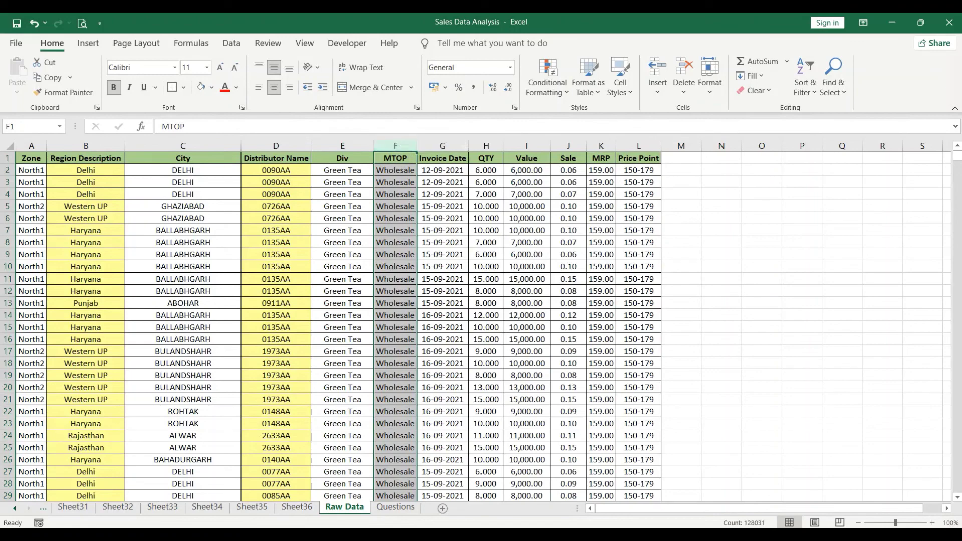
left_click_drag(485, 146, 562, 144)
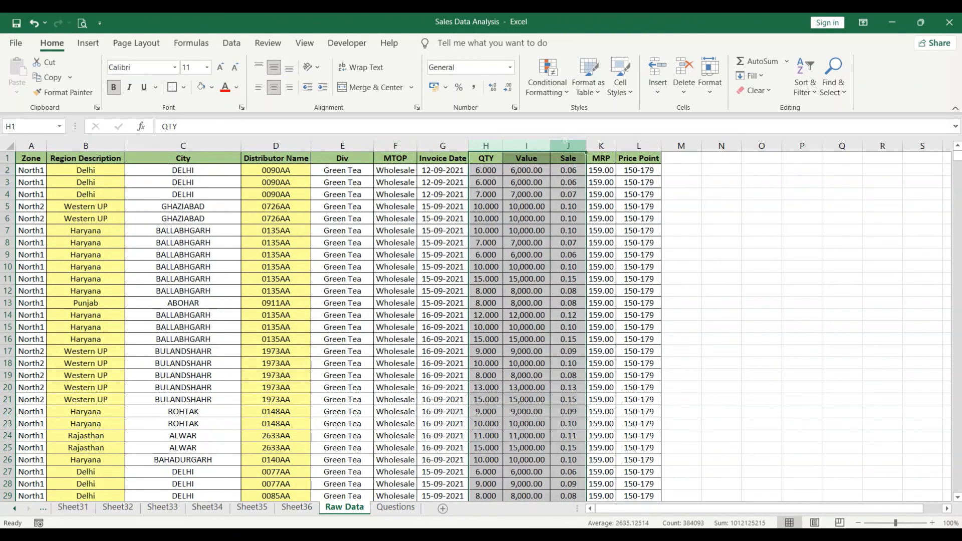
left_click(396, 507)
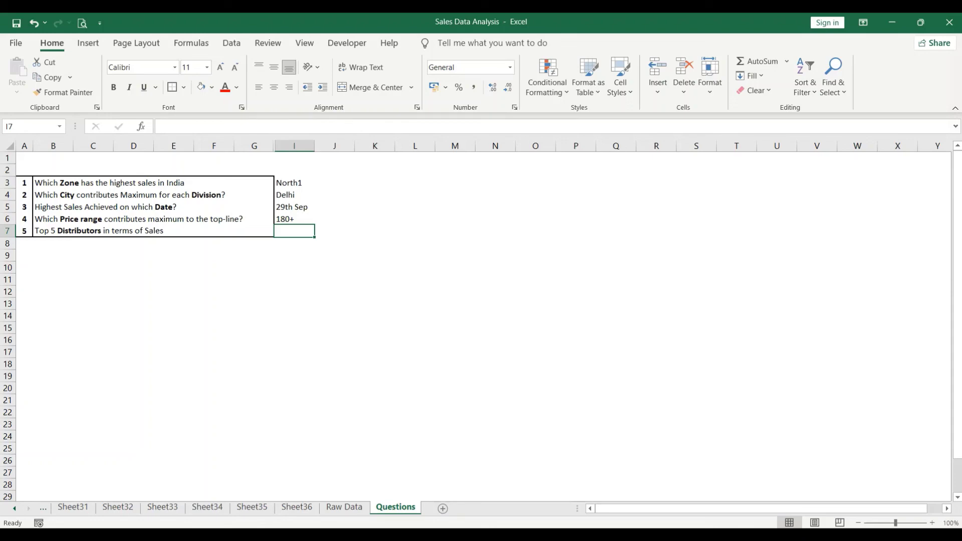
left_click(358, 508)
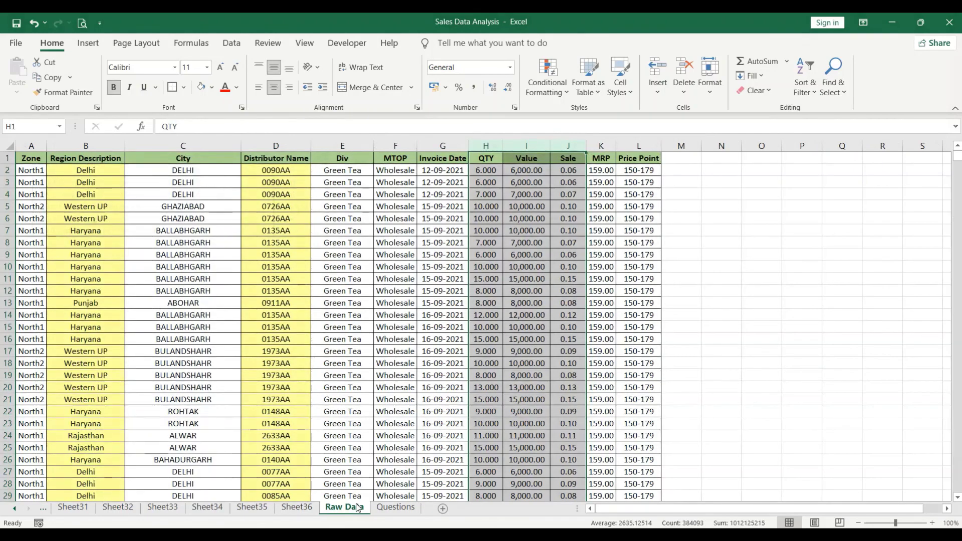